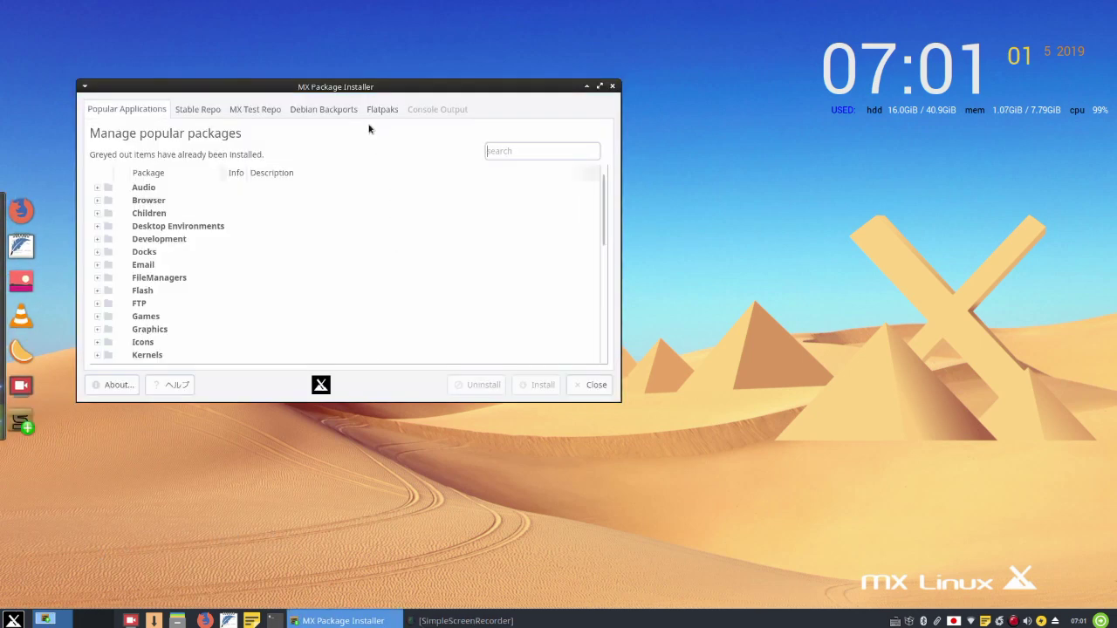
Look up Shutter under Screenshot Utilities in the popular applications list, then close MX Package Installer.
{"action": "left_click_drag", "start_coordinate": [346, 89], "coordinate": [517, 129]}
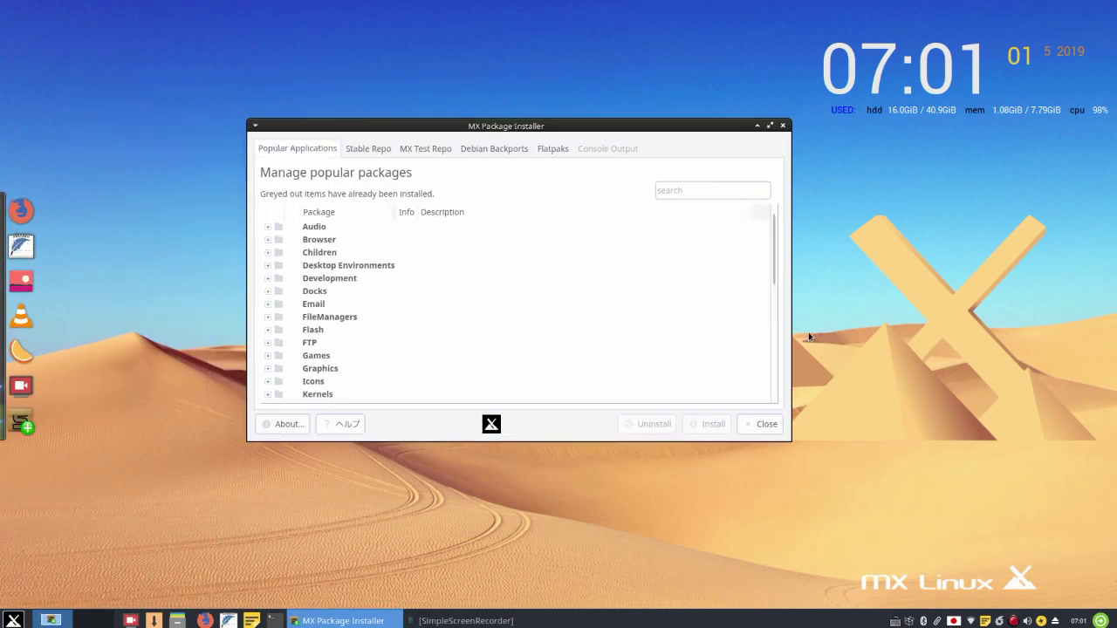
{"action": "scroll", "coordinate": [341, 356], "scroll_direction": "down", "scroll_amount": 7}
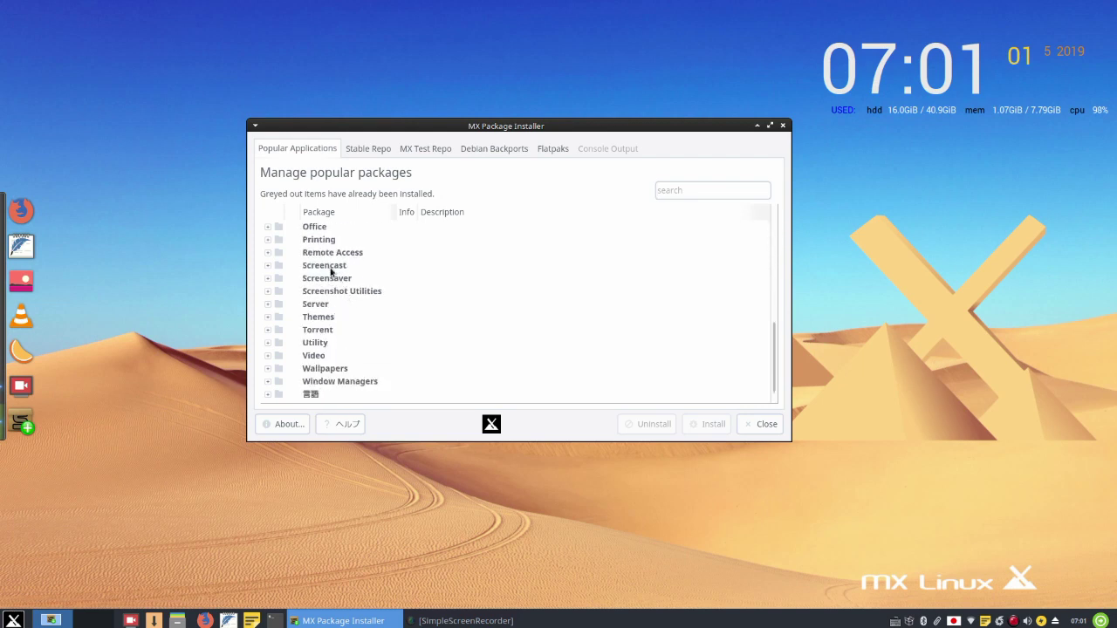
{"action": "left_click", "coordinate": [268, 292]}
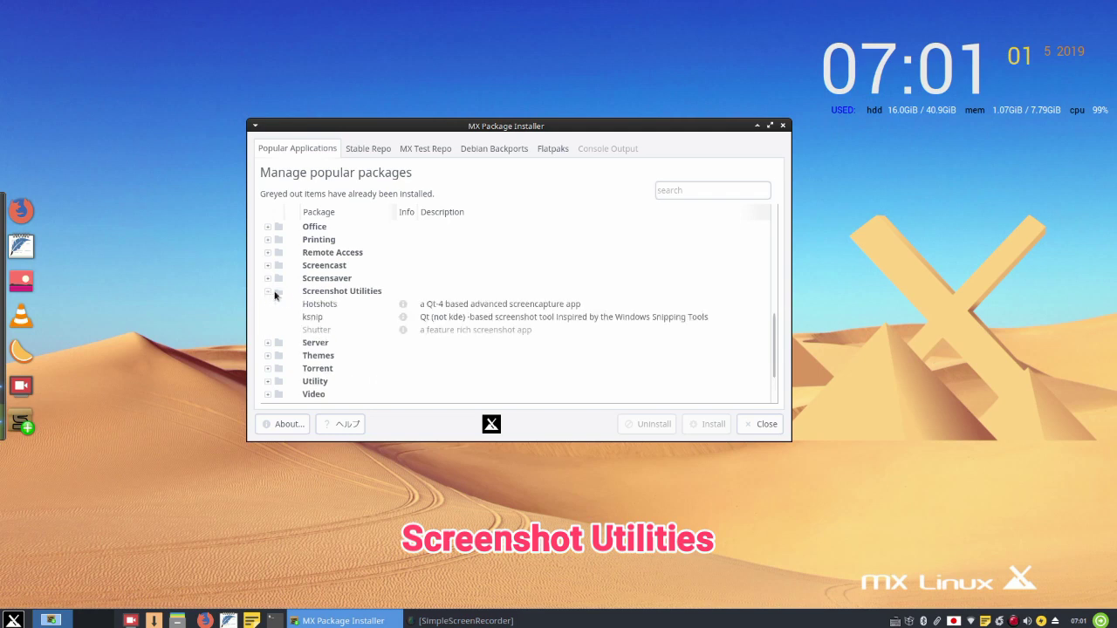
{"action": "left_click", "coordinate": [335, 330]}
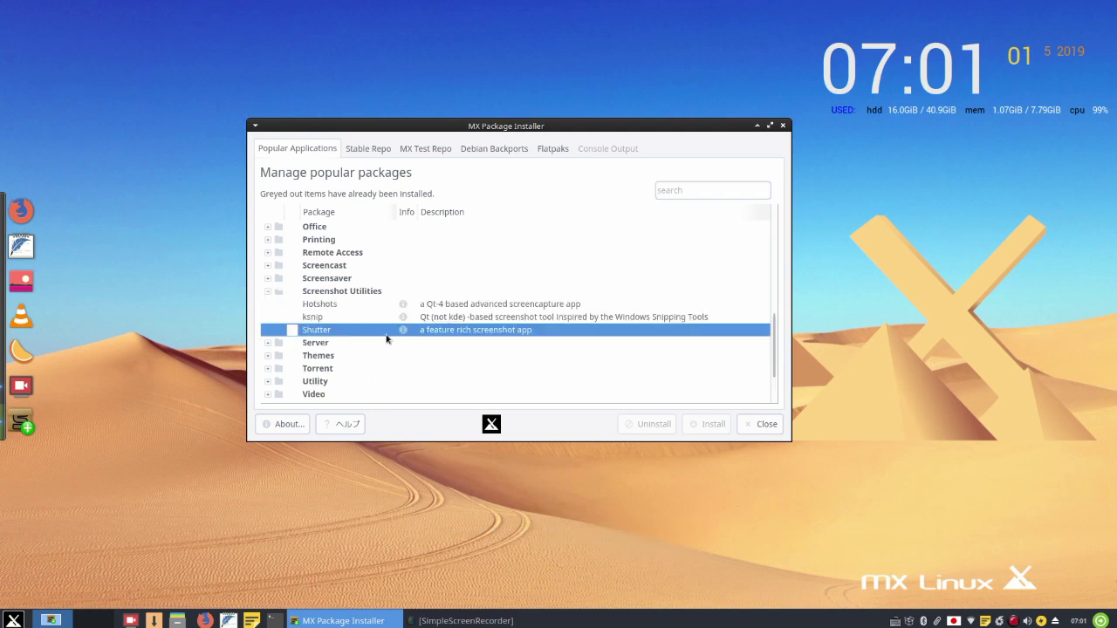
{"action": "left_click", "coordinate": [363, 293]}
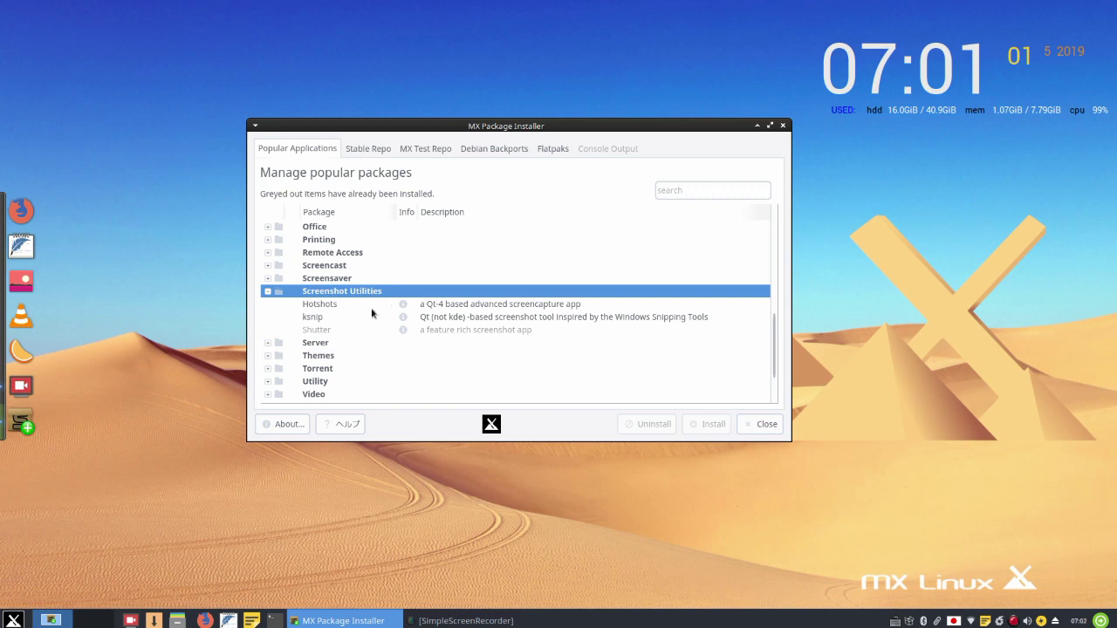
{"action": "left_click", "coordinate": [365, 331]}
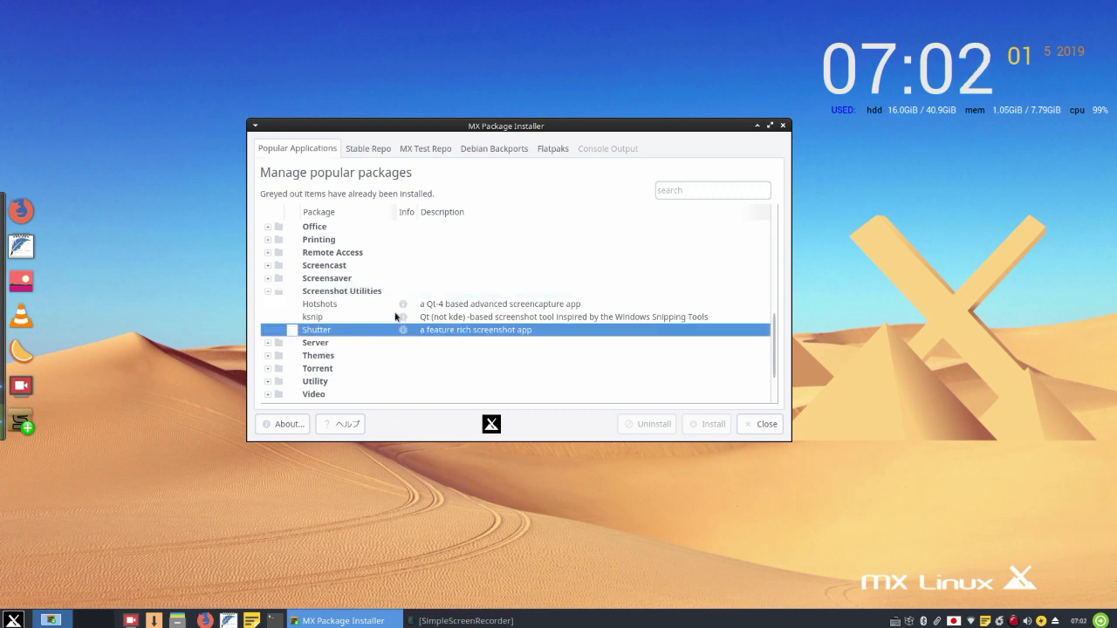
{"action": "left_click", "coordinate": [378, 294]}
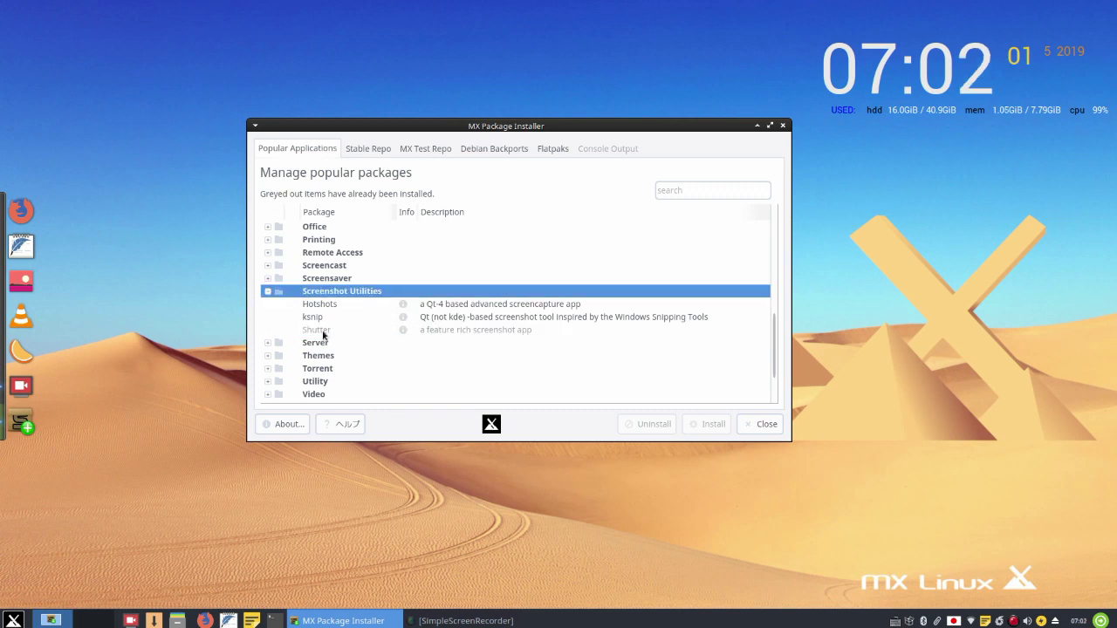
{"action": "left_click", "coordinate": [276, 332]}
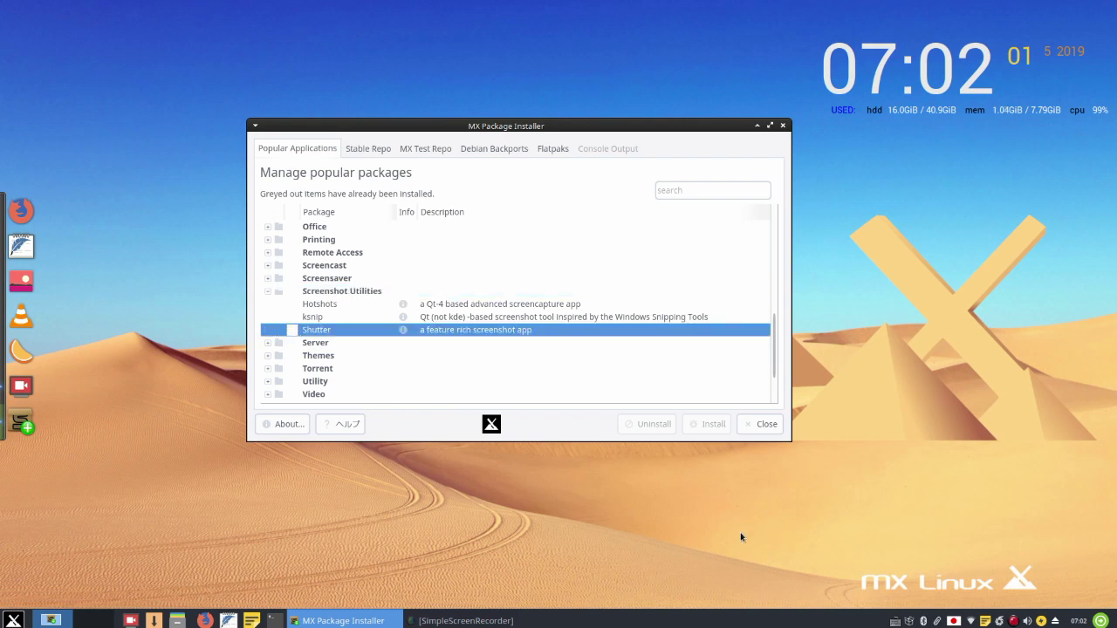
{"action": "left_click", "coordinate": [782, 125]}
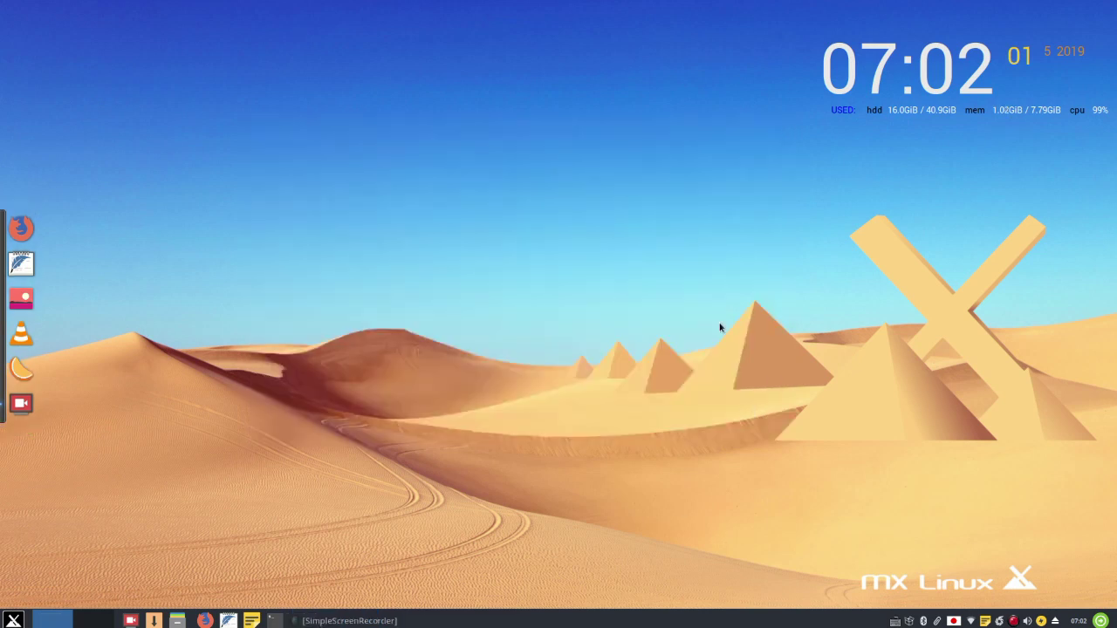
Open Synaptic Package Manager, authenticating with the root password, and search for the shutter package.
{"action": "left_click", "coordinate": [154, 620]}
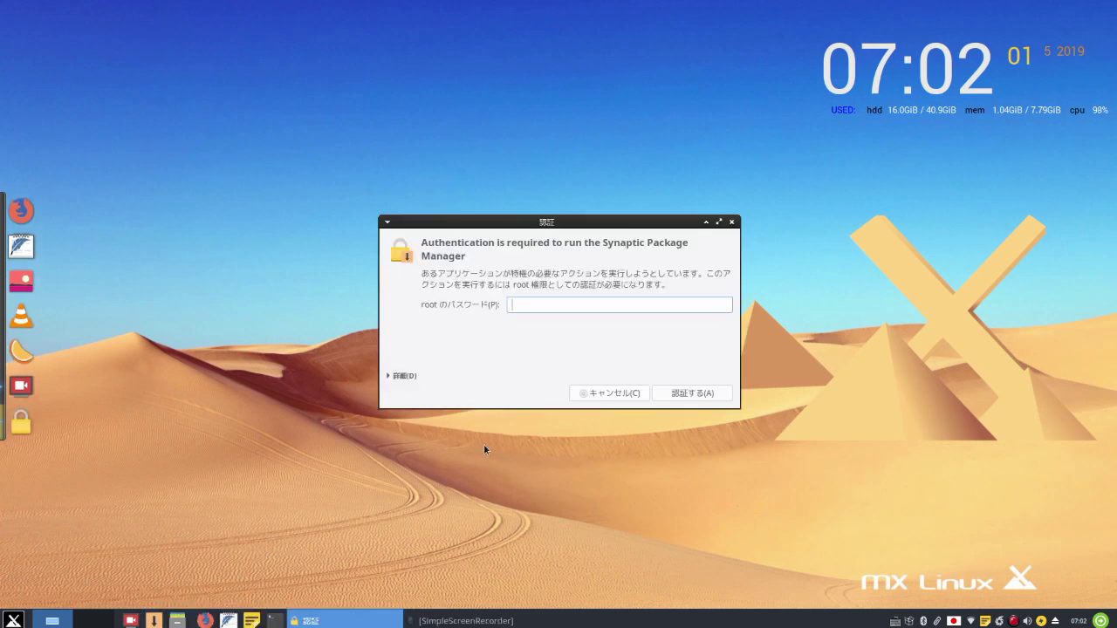
{"action": "type", "text": "******"}
{"action": "key", "text": "Return"}
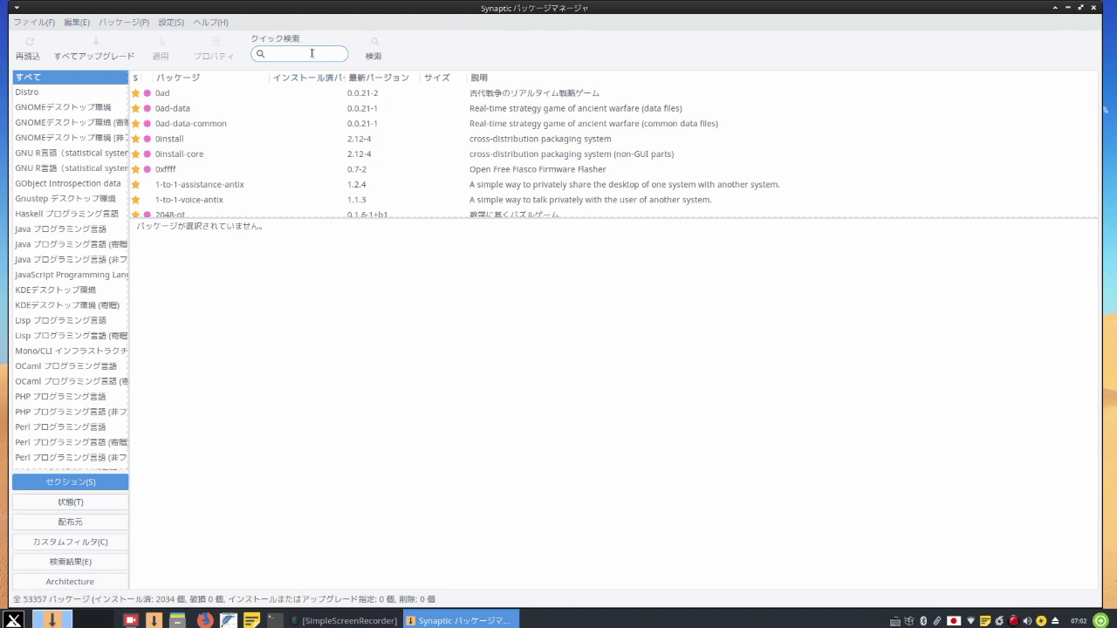
{"action": "type", "text": "shutter"}
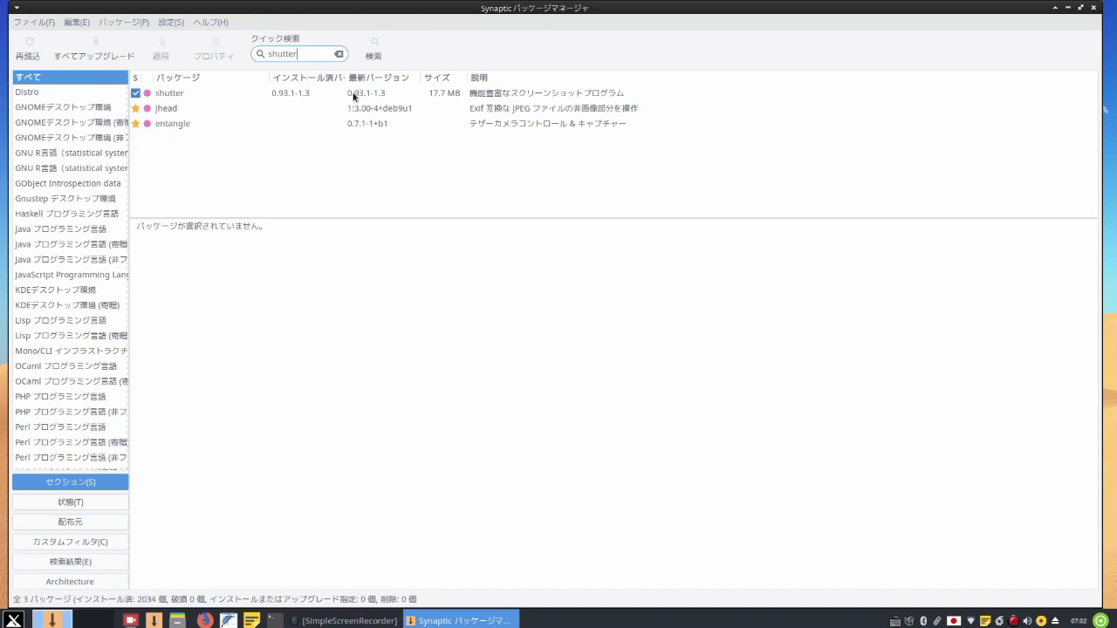
{"action": "left_click", "coordinate": [194, 94]}
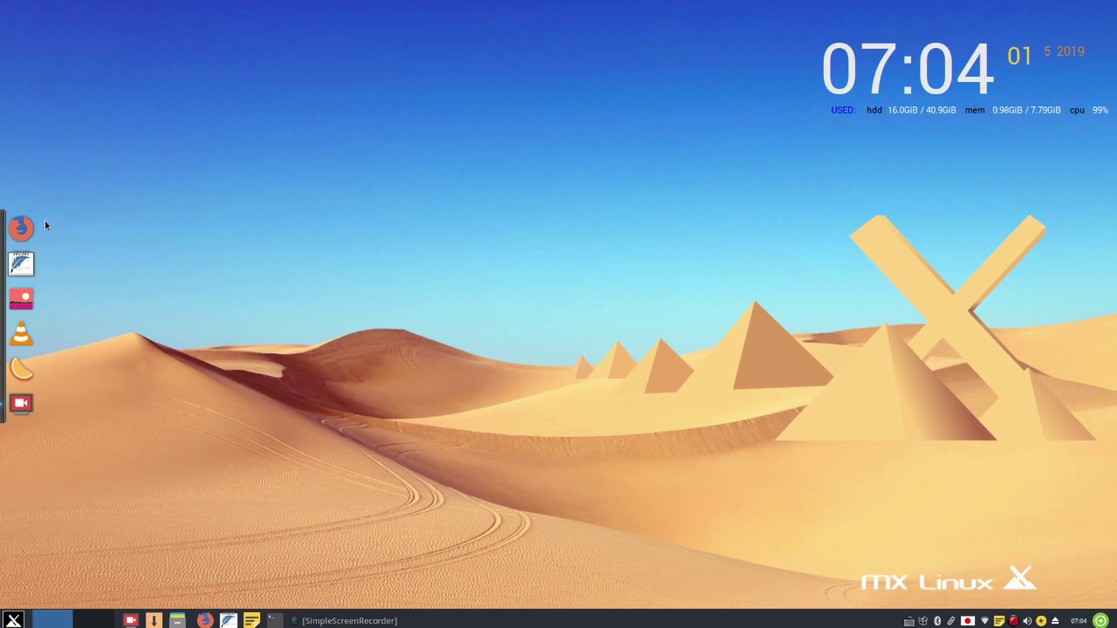
Find Shutter in the application launcher by searching for "shutter" and start it.
{"action": "left_click", "coordinate": [16, 620]}
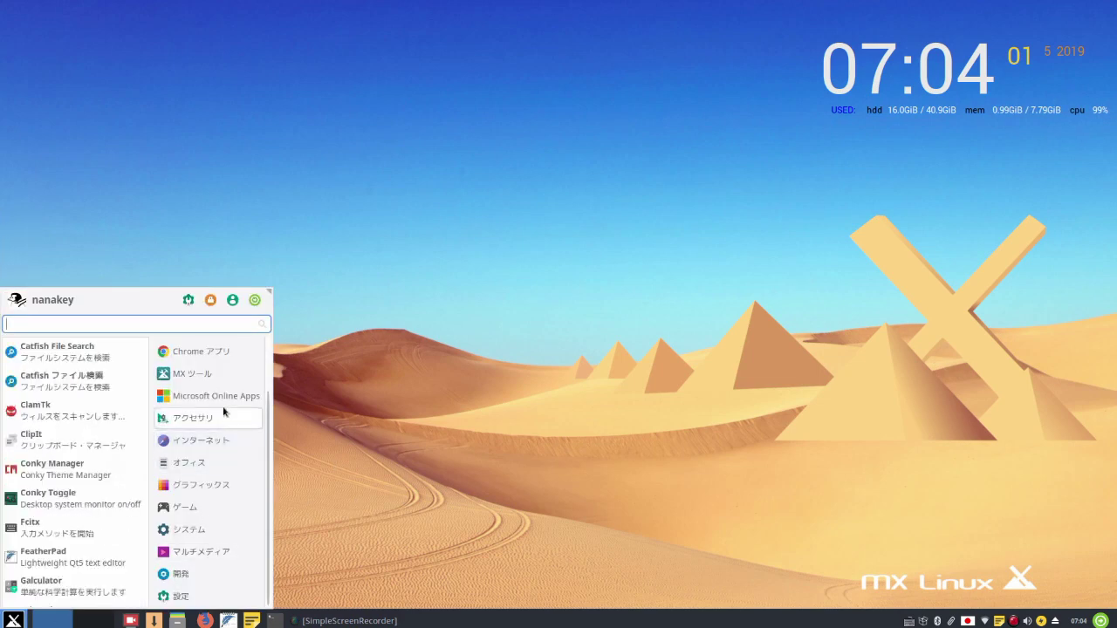
{"action": "scroll", "coordinate": [76, 440], "scroll_direction": "down", "scroll_amount": 1}
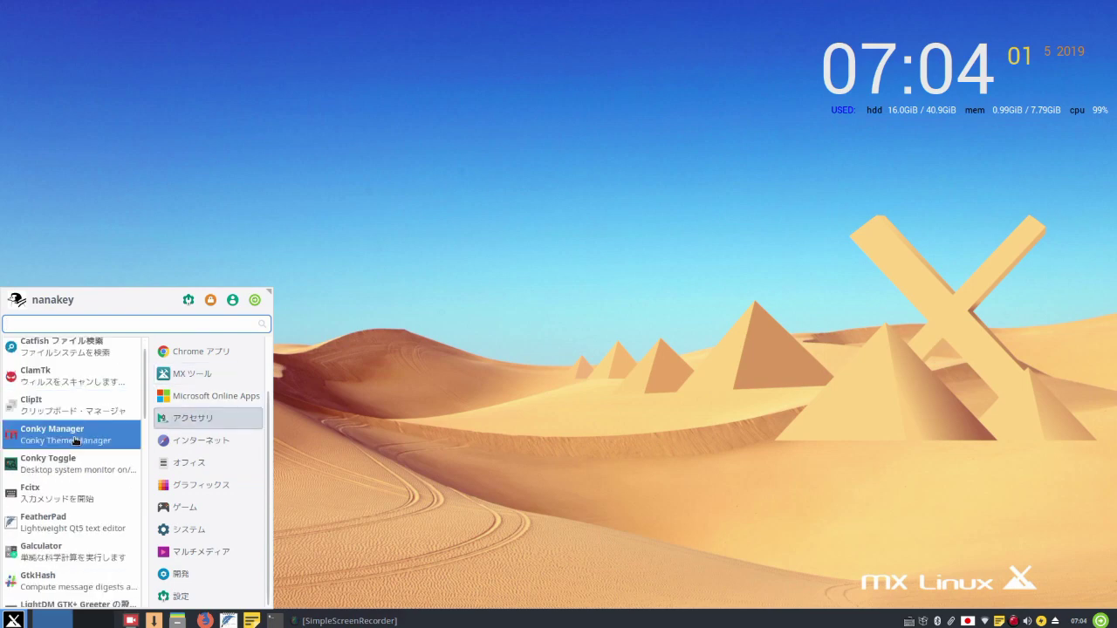
{"action": "scroll", "coordinate": [76, 440], "scroll_direction": "down", "scroll_amount": 12}
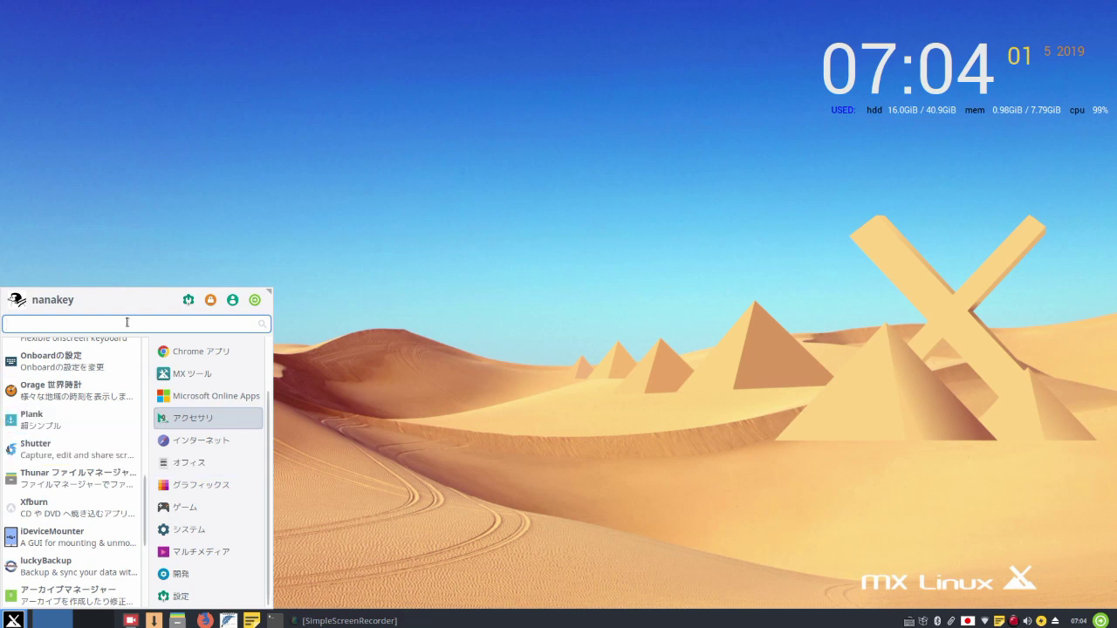
{"action": "type", "text": "shutter"}
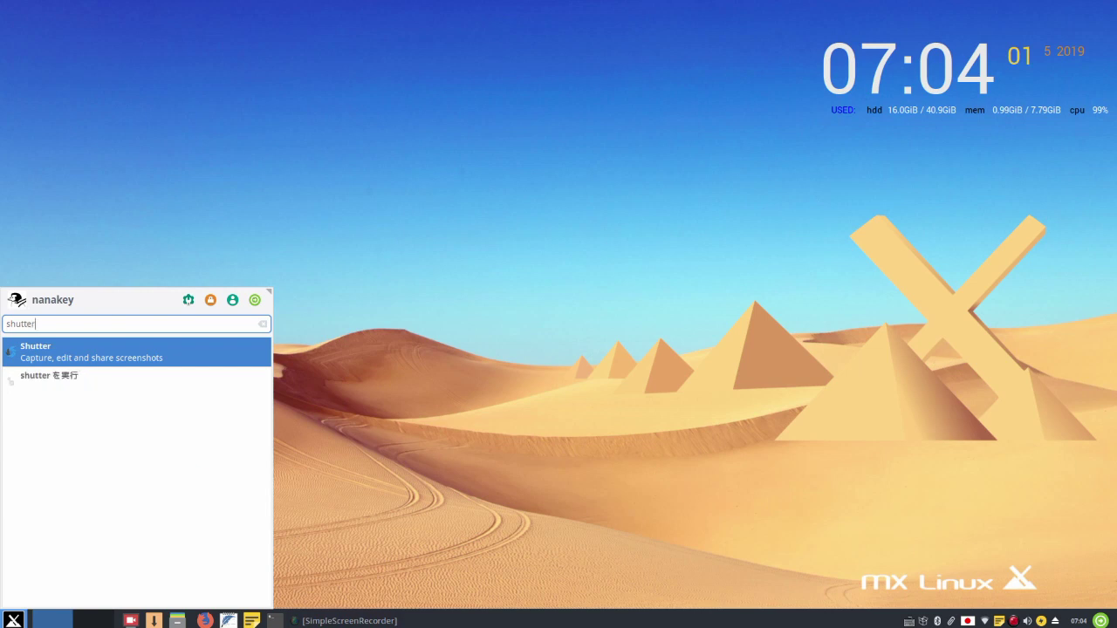
{"action": "left_click", "coordinate": [132, 353]}
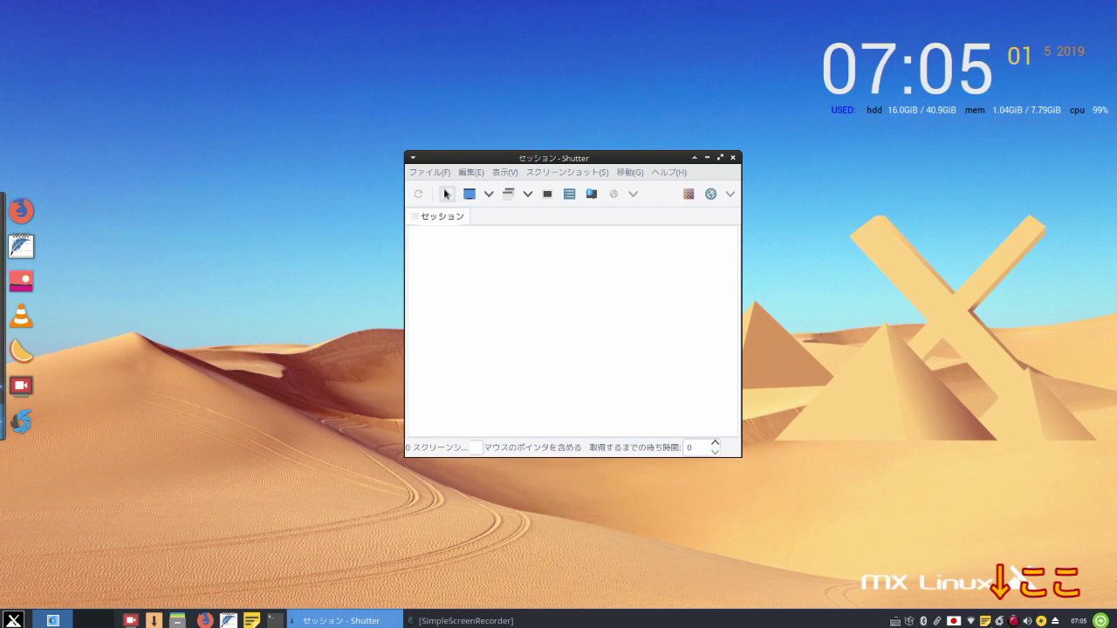
Close Shutter's main window and examine which windows its system tray entry offers for capture.
{"action": "left_click", "coordinate": [735, 158]}
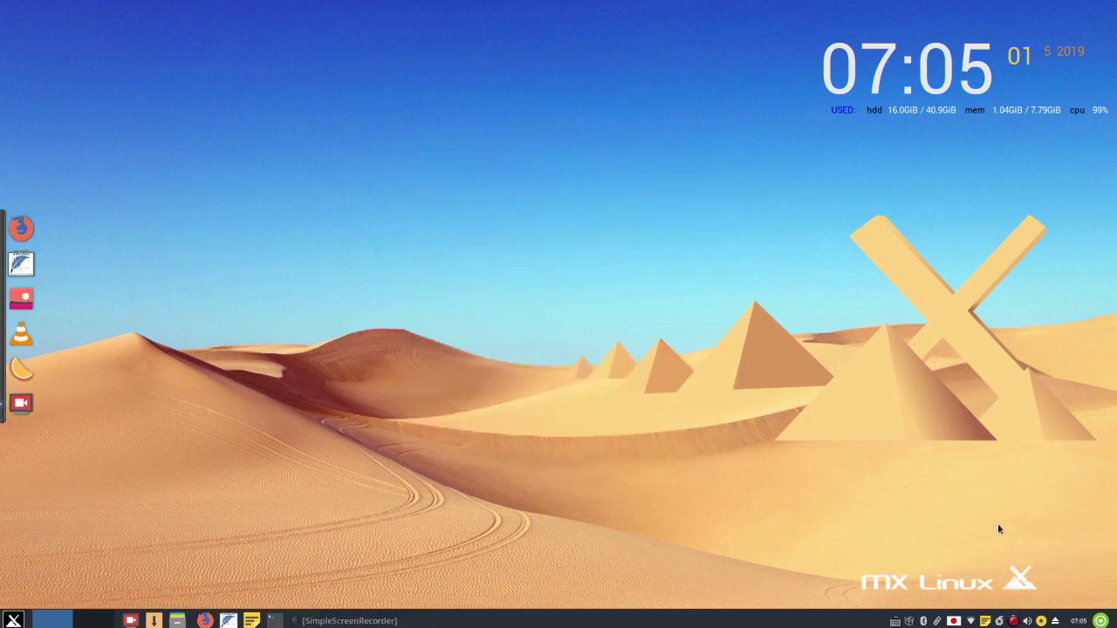
{"action": "right_click", "coordinate": [999, 621]}
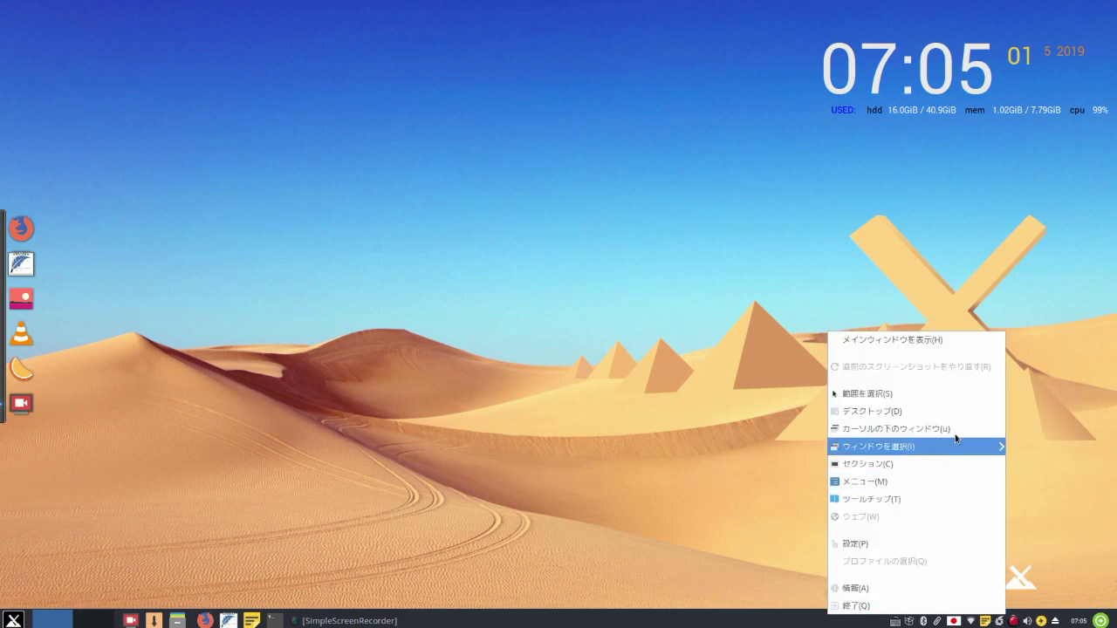
{"action": "mouse_move", "coordinate": [954, 445]}
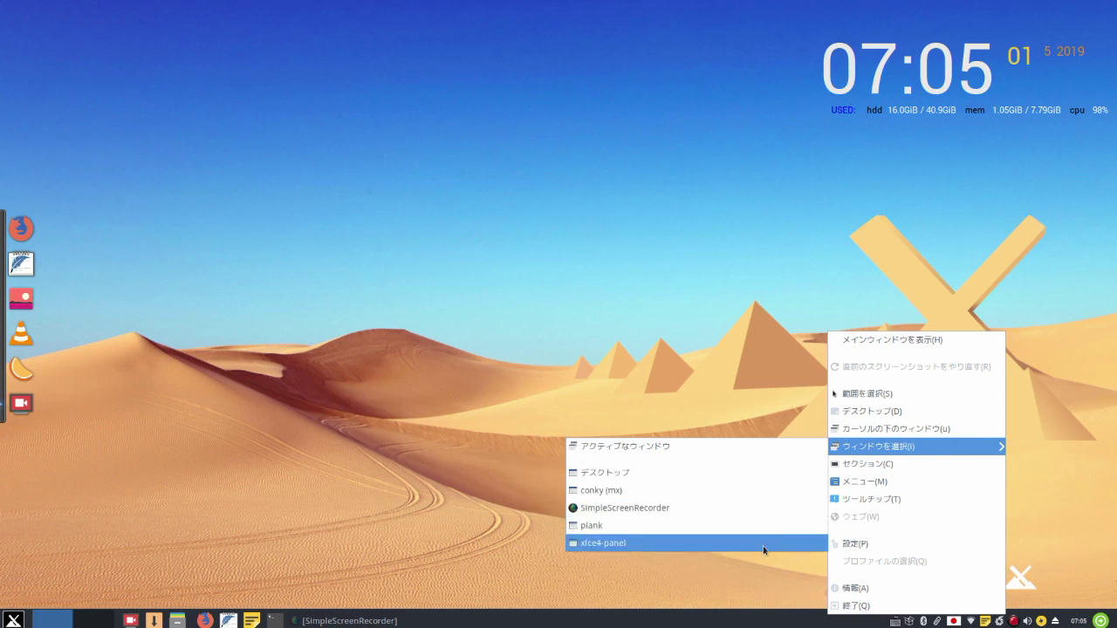
{"action": "left_click", "coordinate": [721, 316]}
{"action": "key", "text": "ctrl+alt+Right"}
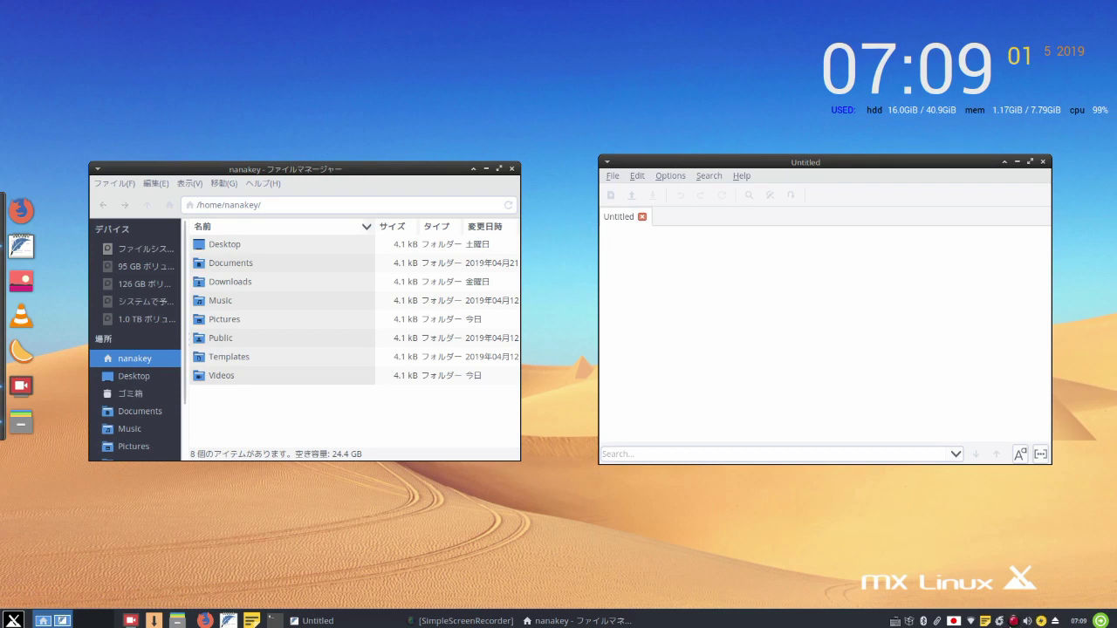
Capture the desktop through Shutter's tray window selection and move the Shutter window to the middle of the screen.
{"action": "right_click", "coordinate": [1002, 622]}
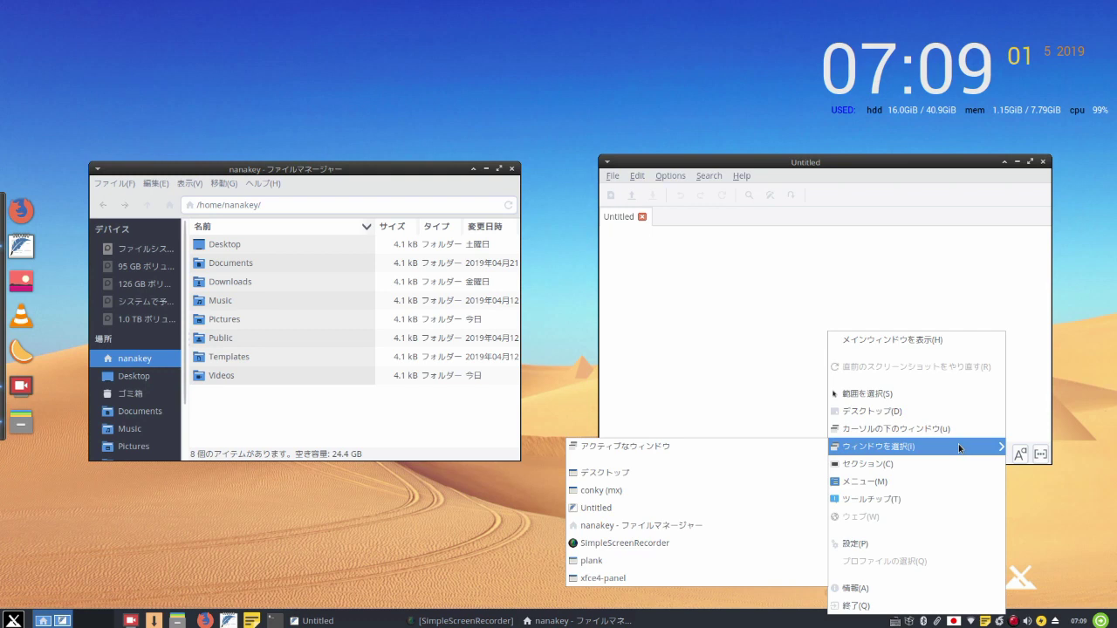
{"action": "left_click", "coordinate": [793, 472]}
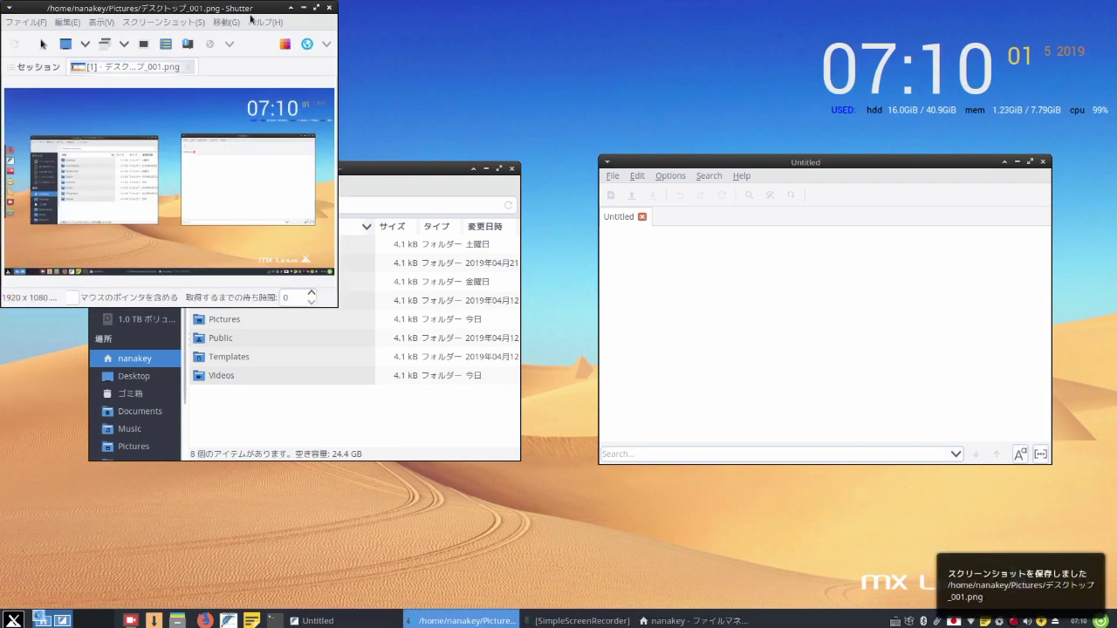
{"action": "left_click", "coordinate": [253, 20]}
{"action": "left_click", "coordinate": [251, 11]}
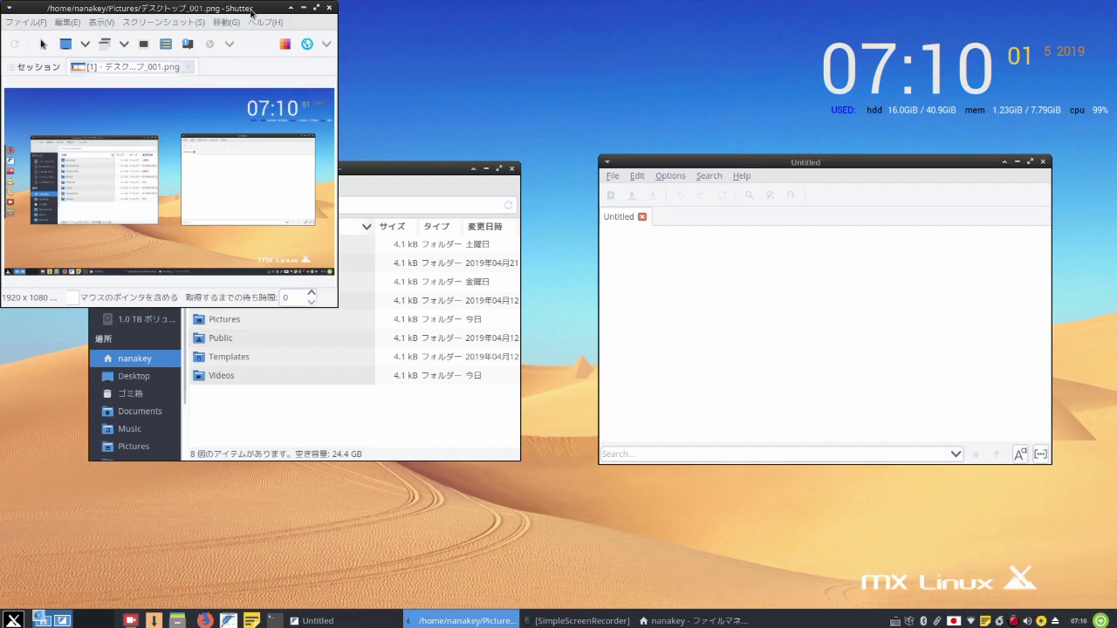
{"action": "left_click_drag", "start_coordinate": [250, 11], "coordinate": [649, 152]}
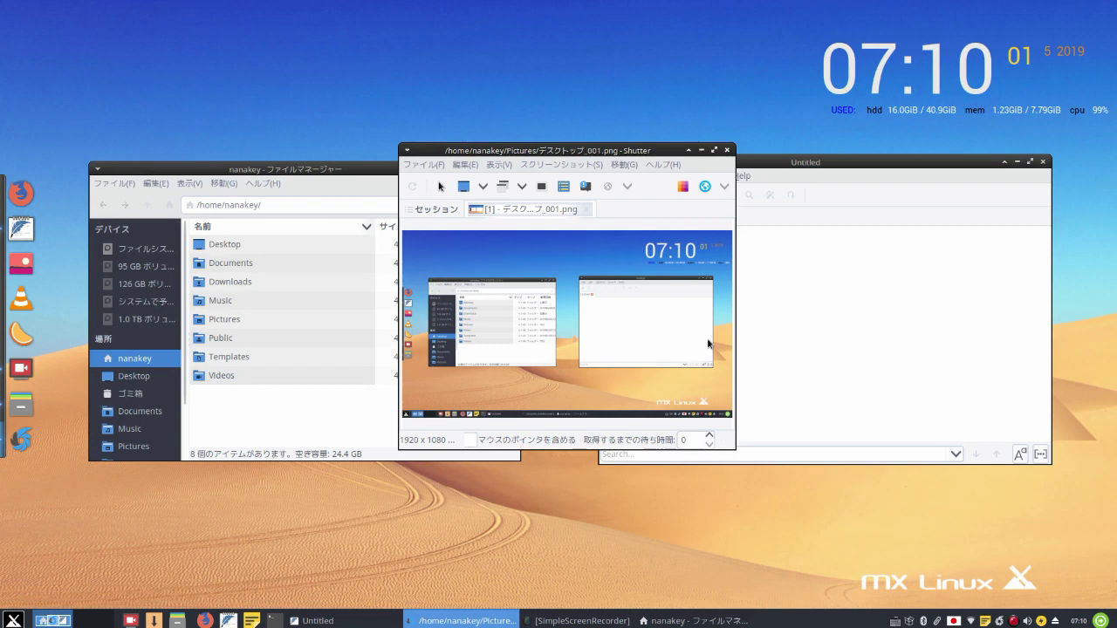
Minimize Shutter and capture only the file manager window through its tray window selection.
{"action": "left_click", "coordinate": [701, 151]}
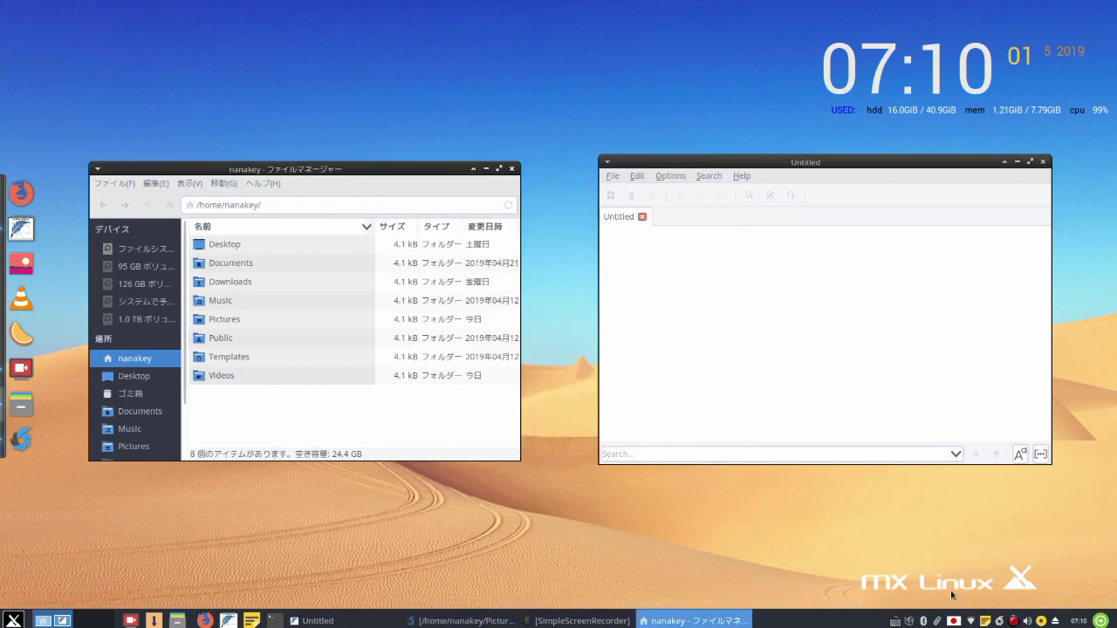
{"action": "right_click", "coordinate": [1001, 622]}
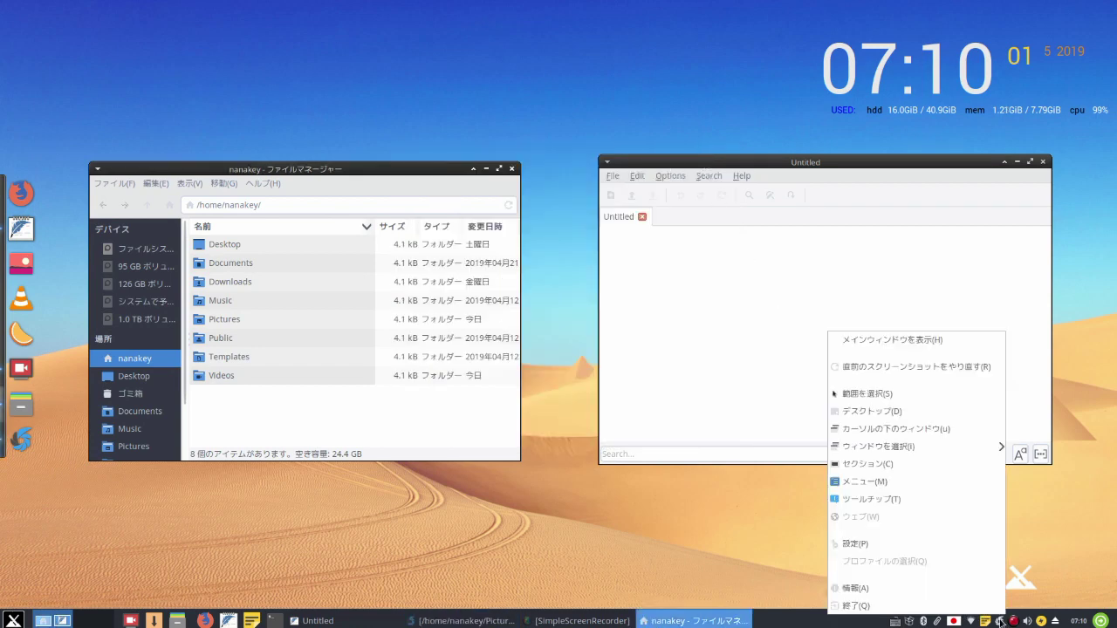
{"action": "mouse_move", "coordinate": [917, 450]}
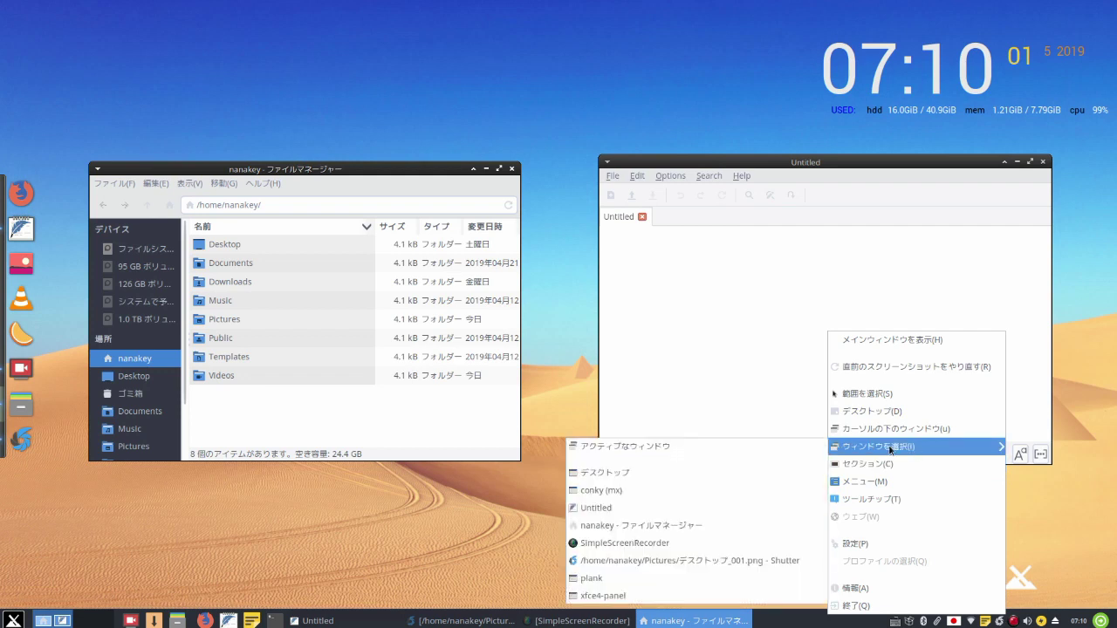
{"action": "left_click", "coordinate": [730, 527]}
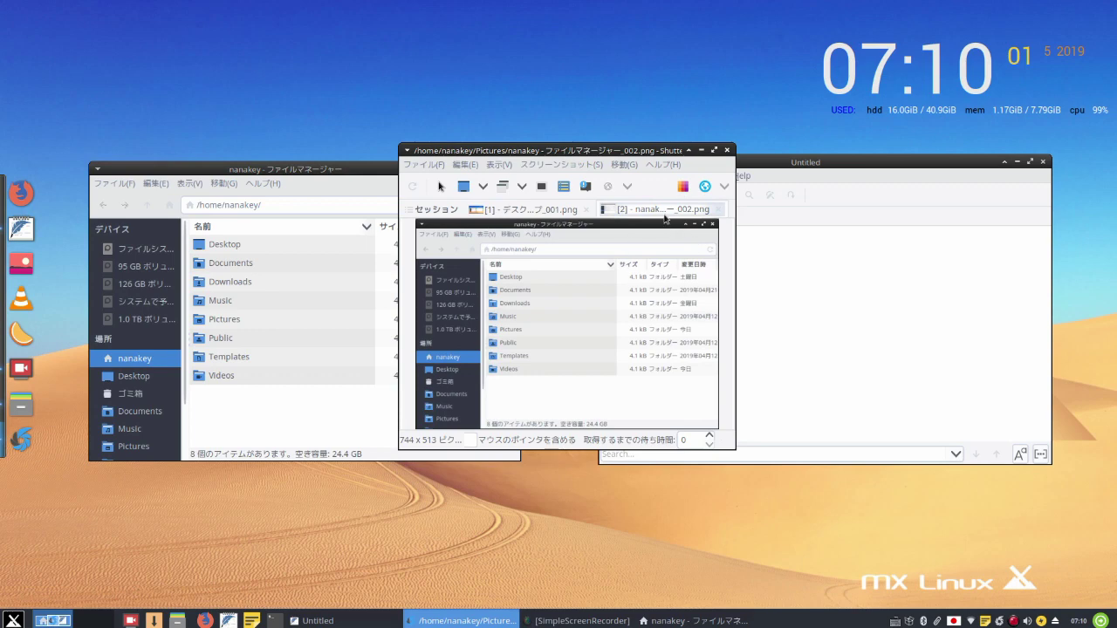
Compare the desktop capture with the file manager window capture by switching between them in Shutter.
{"action": "left_click", "coordinate": [535, 211]}
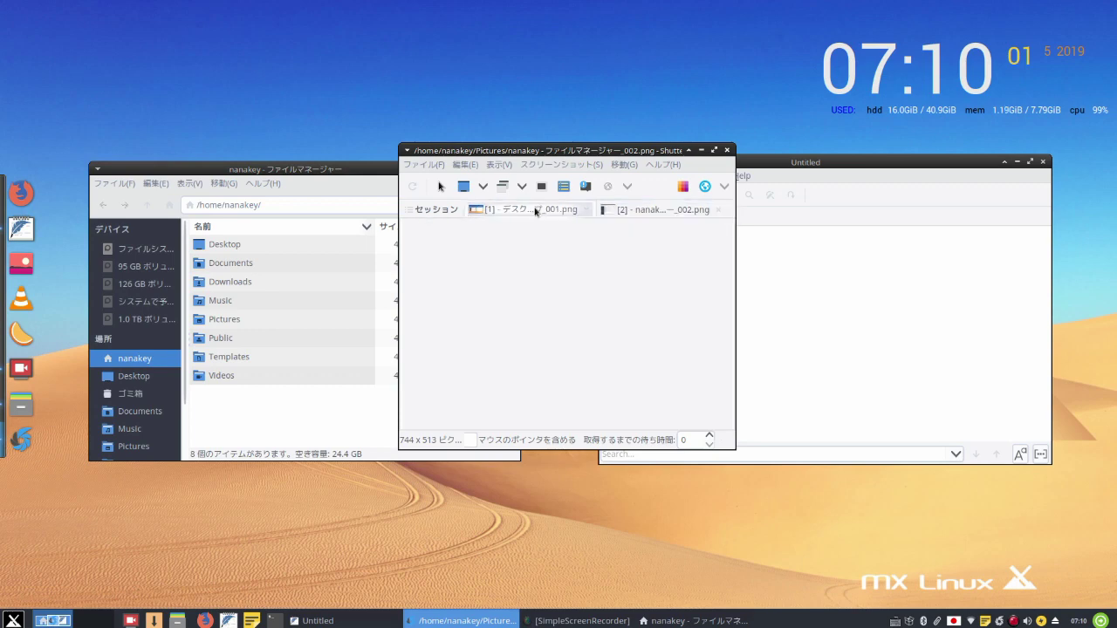
{"action": "left_click", "coordinate": [621, 211]}
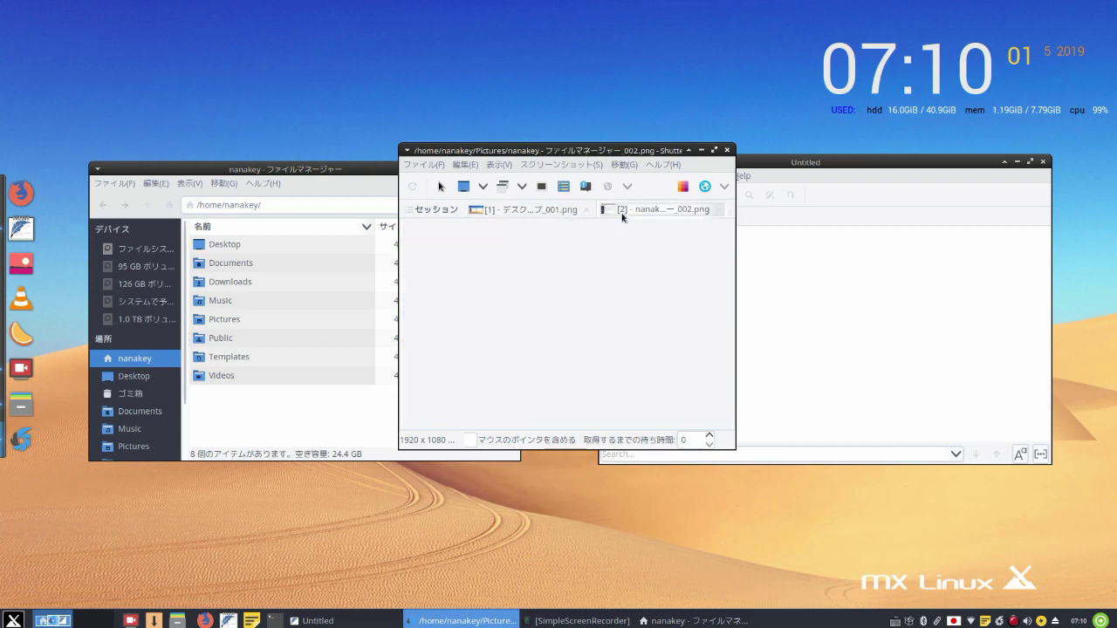
{"action": "left_click", "coordinate": [534, 213]}
{"action": "left_click", "coordinate": [621, 210]}
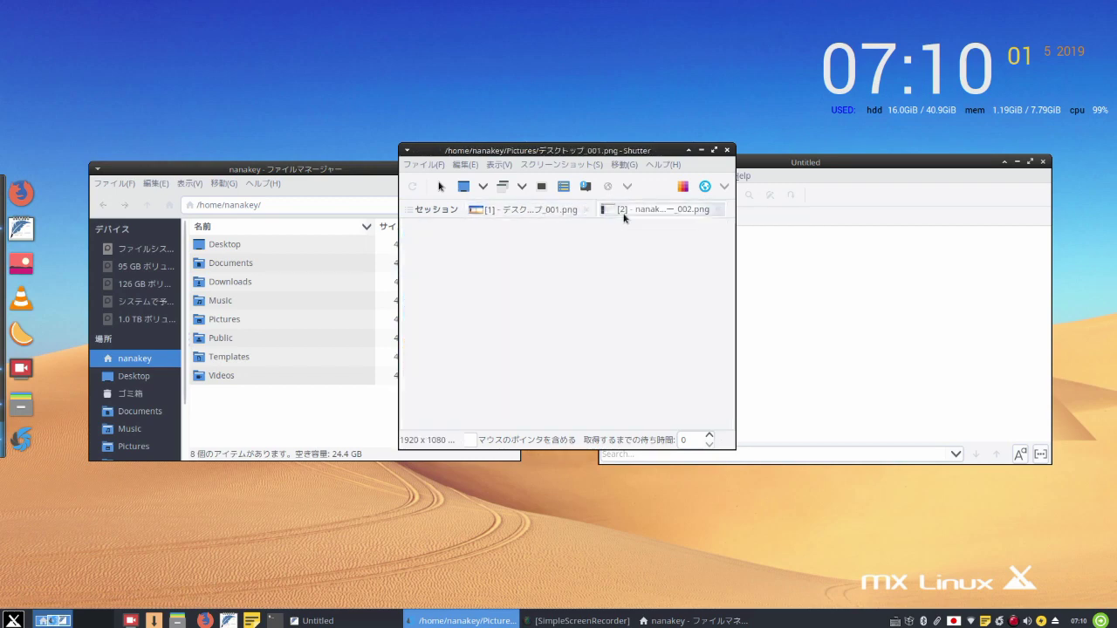
{"action": "left_click", "coordinate": [528, 212]}
{"action": "left_click", "coordinate": [621, 212]}
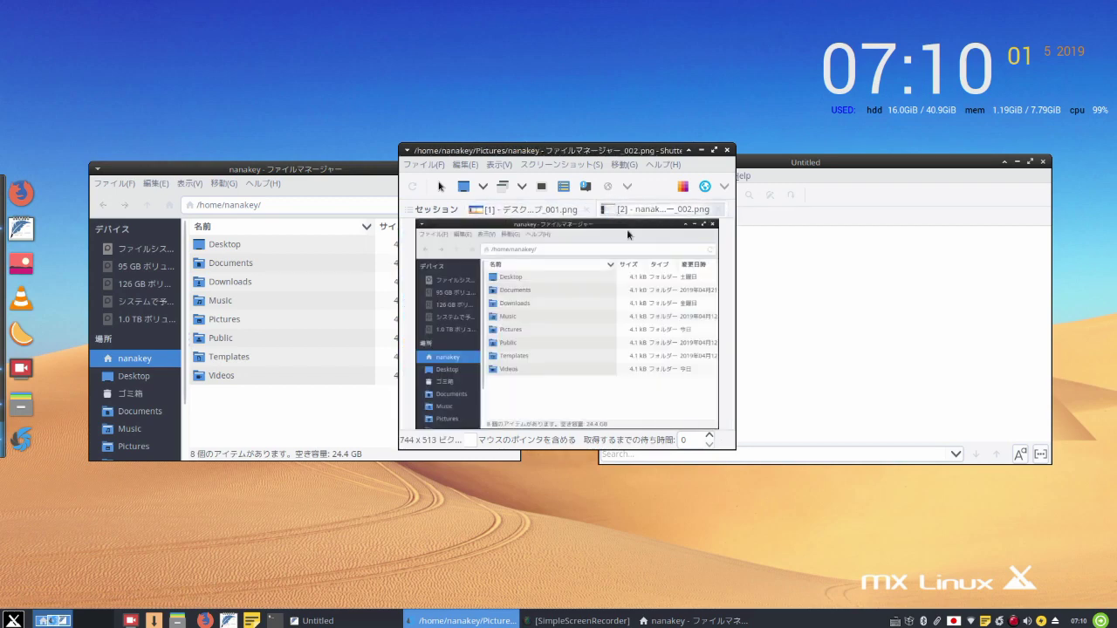
{"action": "left_click", "coordinate": [539, 216]}
{"action": "left_click", "coordinate": [617, 216]}
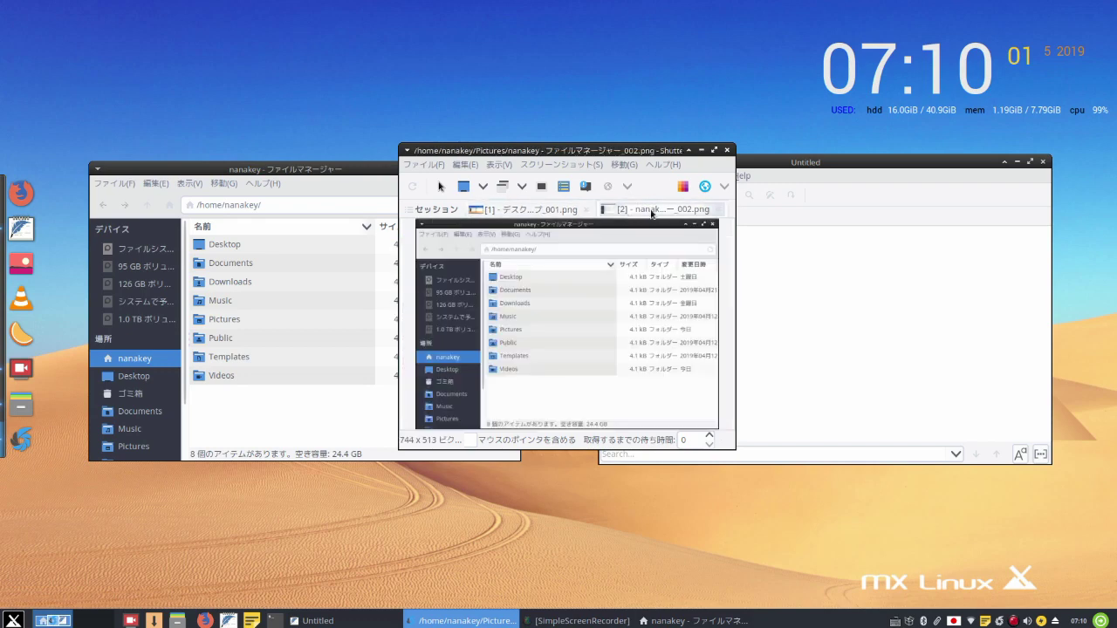
Close Shutter's main window and examine the document creation submenu of the file manager's File menu.
{"action": "left_click", "coordinate": [727, 151]}
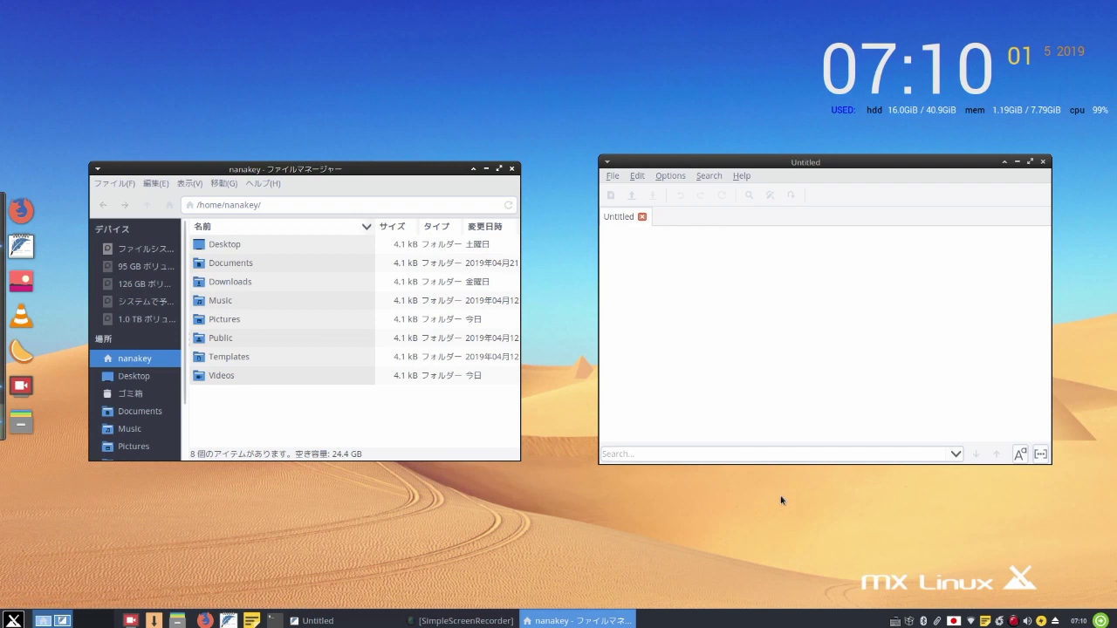
{"action": "left_click", "coordinate": [120, 184]}
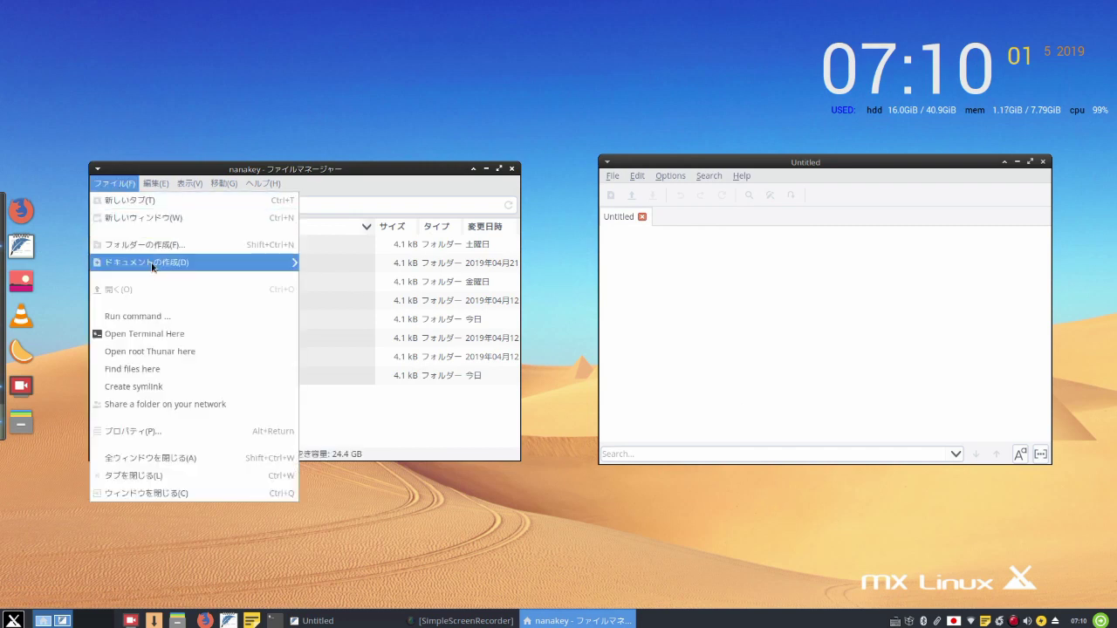
{"action": "mouse_move", "coordinate": [153, 266]}
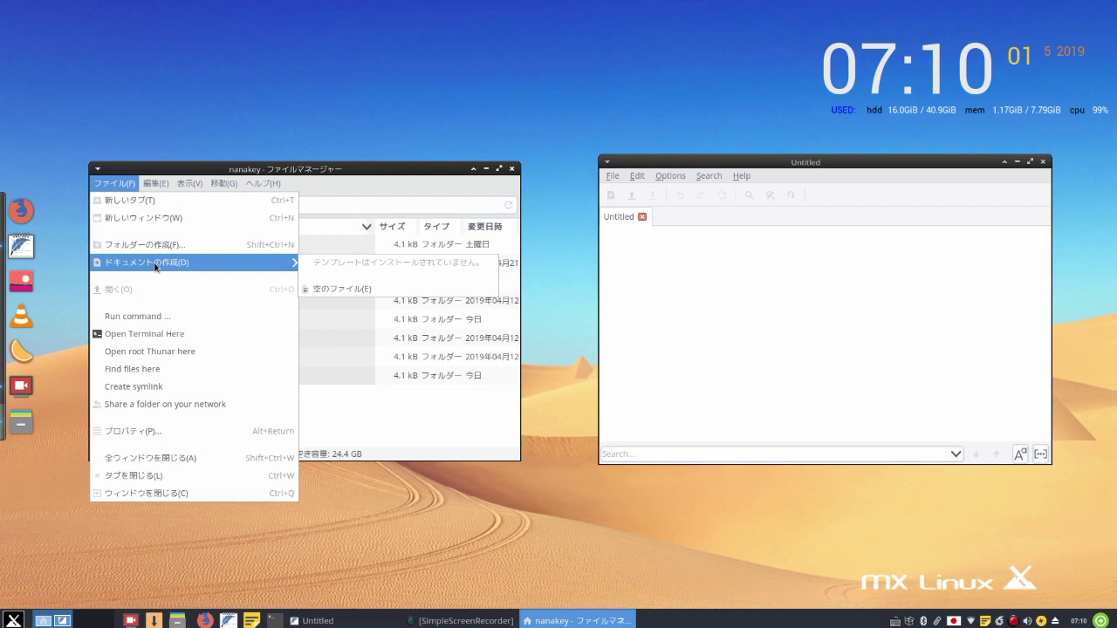
{"action": "left_click", "coordinate": [688, 511]}
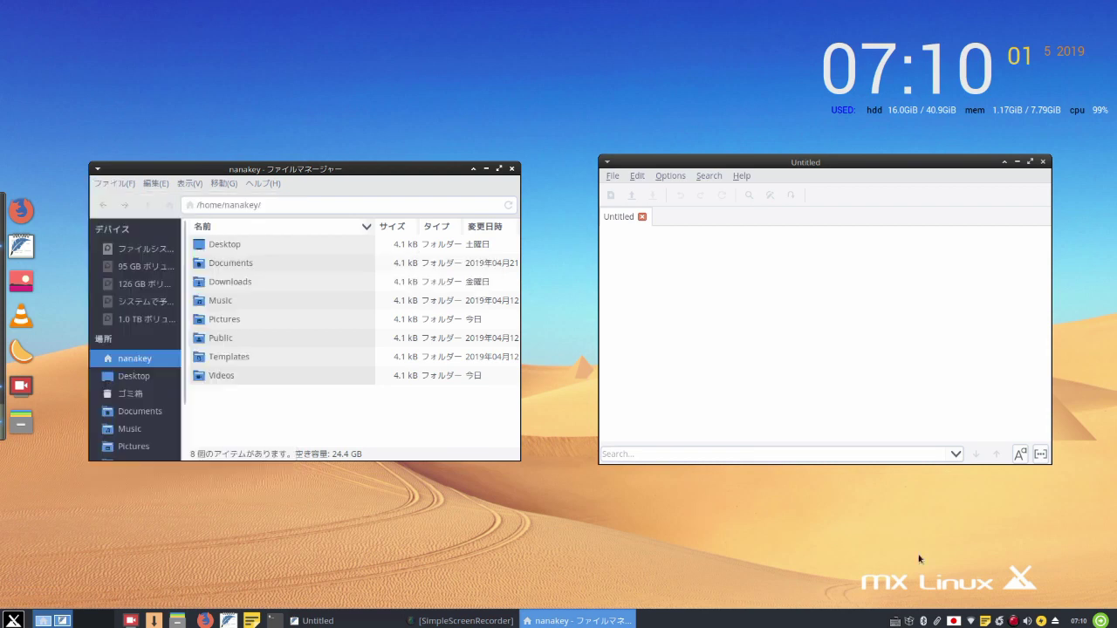
Try to capture the file manager window with its File menu open through Shutter's tray window selection, and remove the capture from the session.
{"action": "right_click", "coordinate": [1012, 620]}
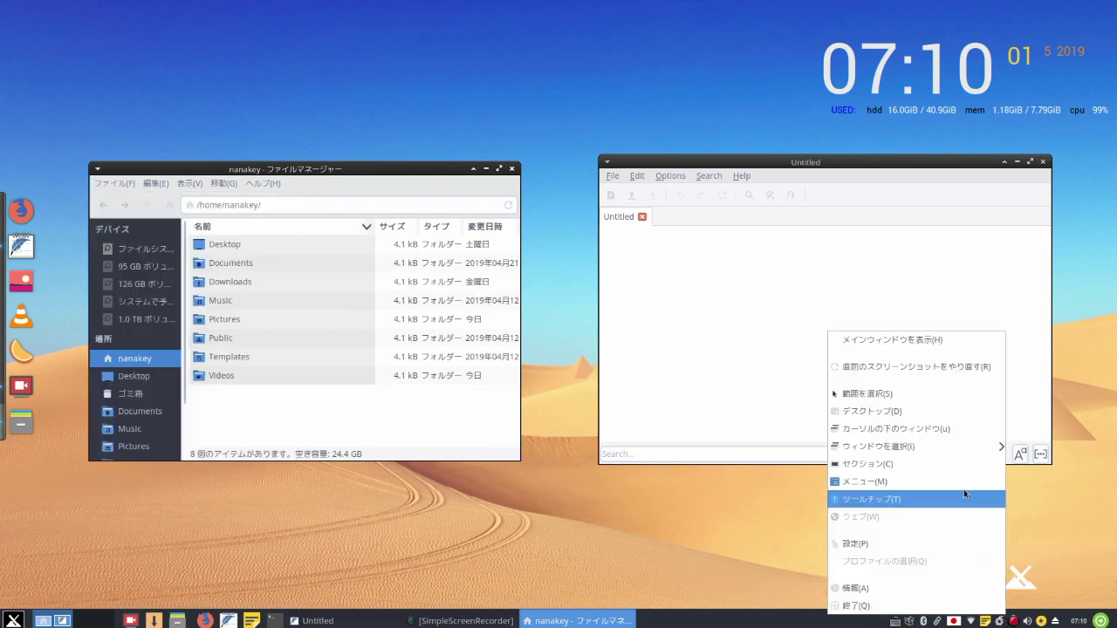
{"action": "mouse_move", "coordinate": [956, 446]}
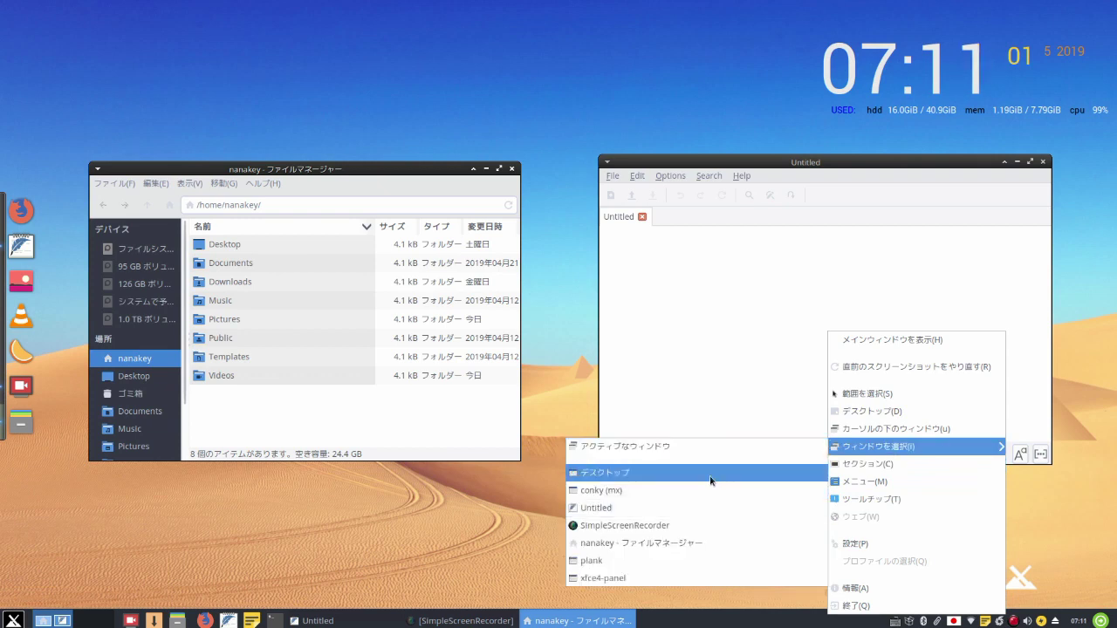
{"action": "left_click", "coordinate": [739, 542]}
{"action": "left_click", "coordinate": [114, 184]}
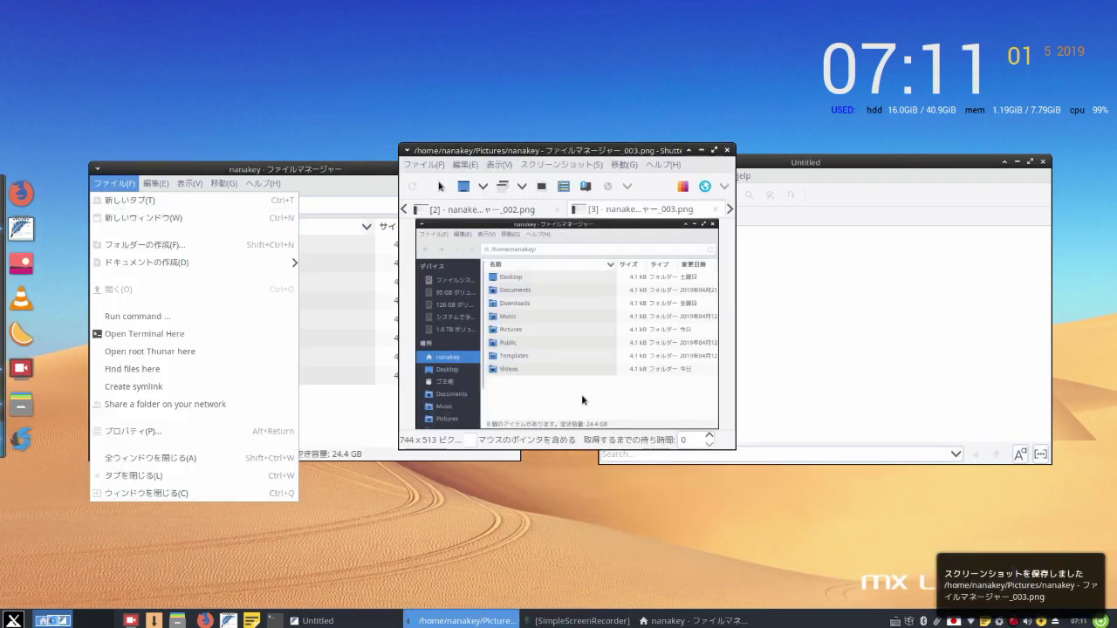
{"action": "left_click", "coordinate": [715, 212]}
{"action": "left_click", "coordinate": [715, 212]}
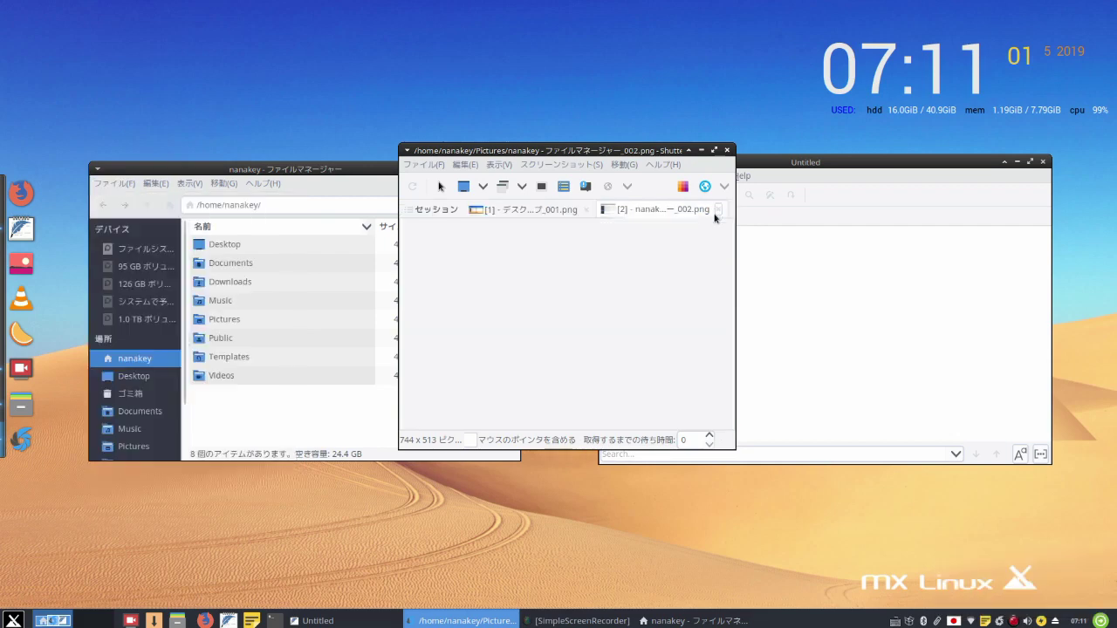
Minimize Shutter and set its capture delay to 3 seconds in the preferences.
{"action": "left_click", "coordinate": [701, 150]}
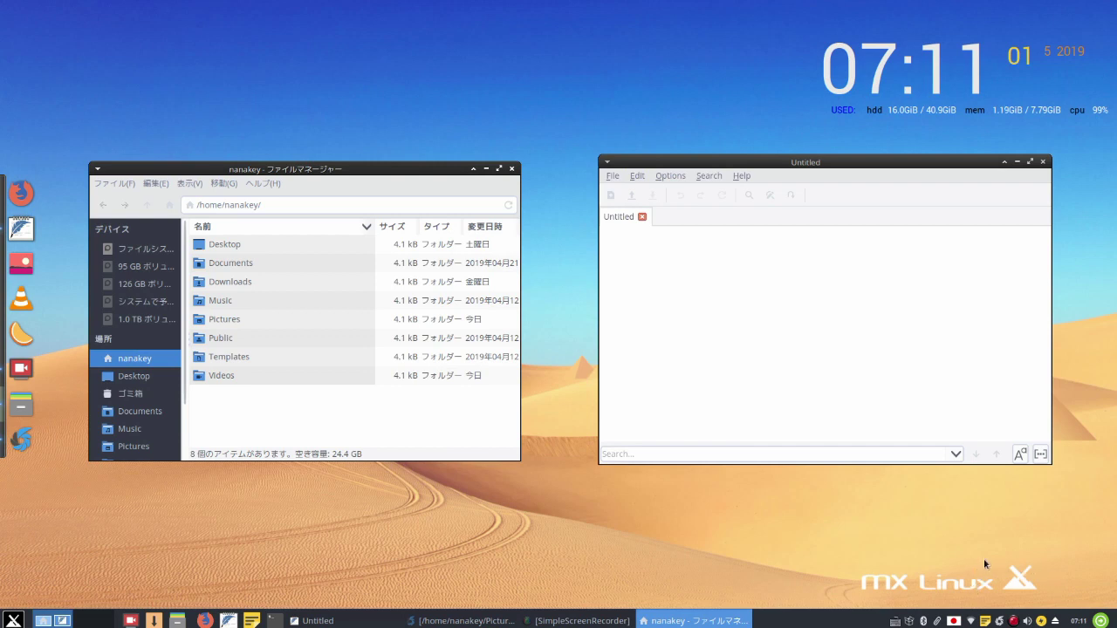
{"action": "left_click", "coordinate": [999, 620]}
{"action": "right_click", "coordinate": [1002, 621]}
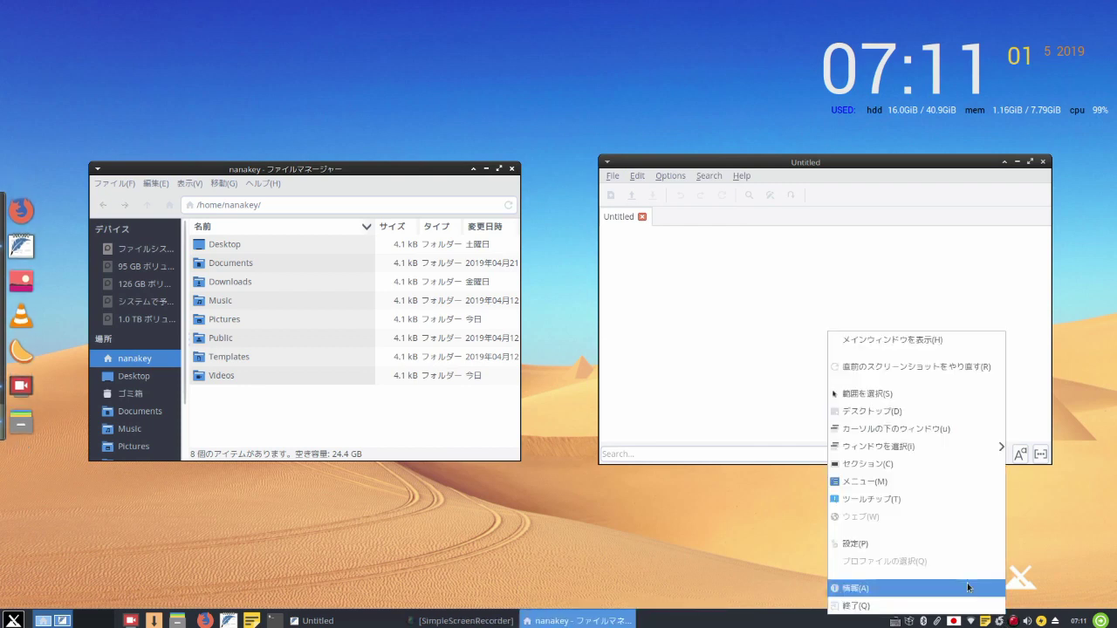
{"action": "left_click", "coordinate": [953, 548]}
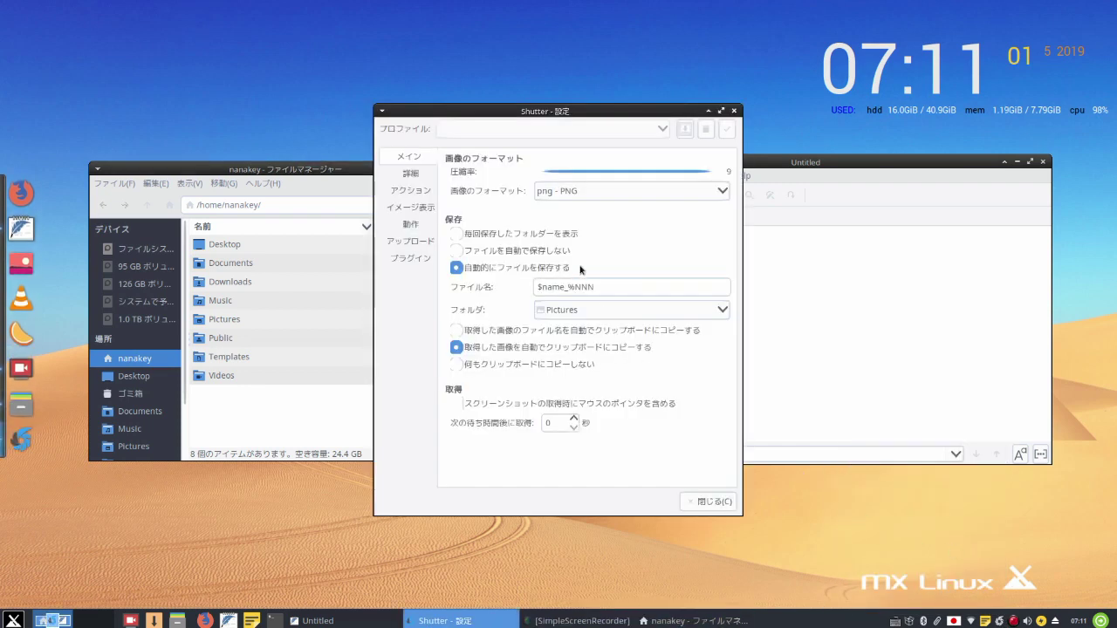
{"action": "left_click", "coordinate": [573, 419]}
{"action": "left_click", "coordinate": [713, 501]}
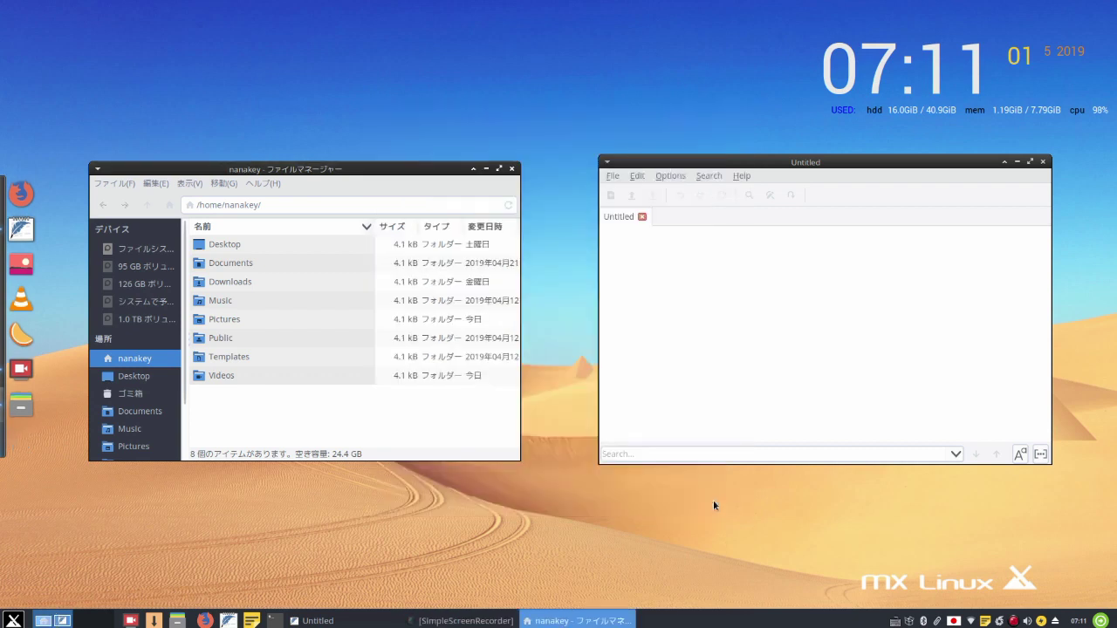
Capture the file manager window with its document creation submenu expanded during the delay, and maximize Shutter to view the result.
{"action": "right_click", "coordinate": [1000, 621]}
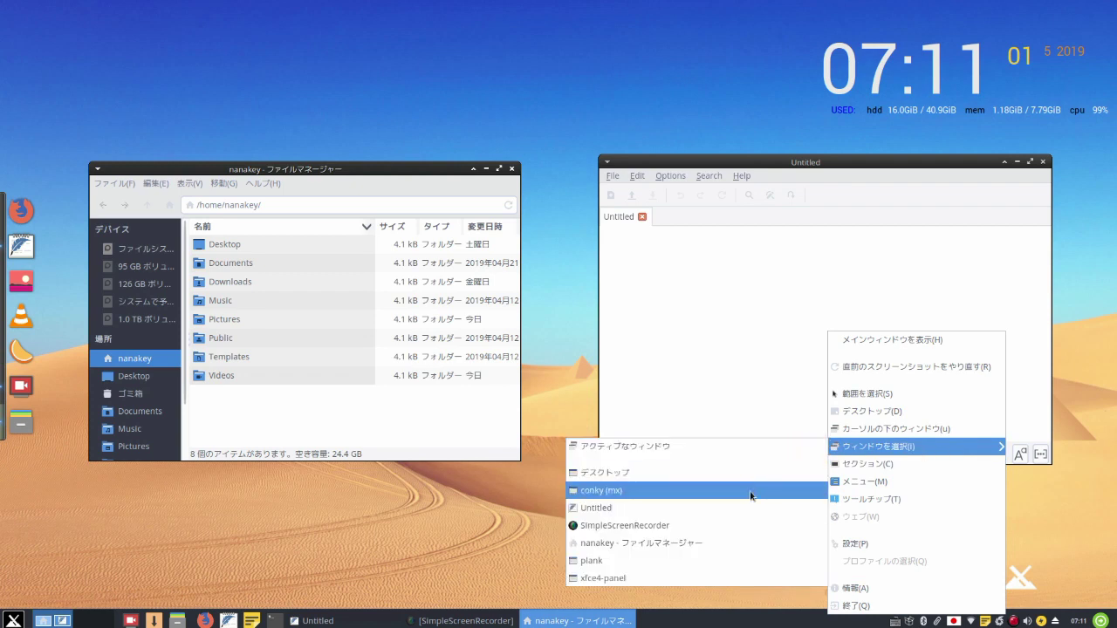
{"action": "left_click", "coordinate": [766, 543]}
{"action": "left_click", "coordinate": [123, 185]}
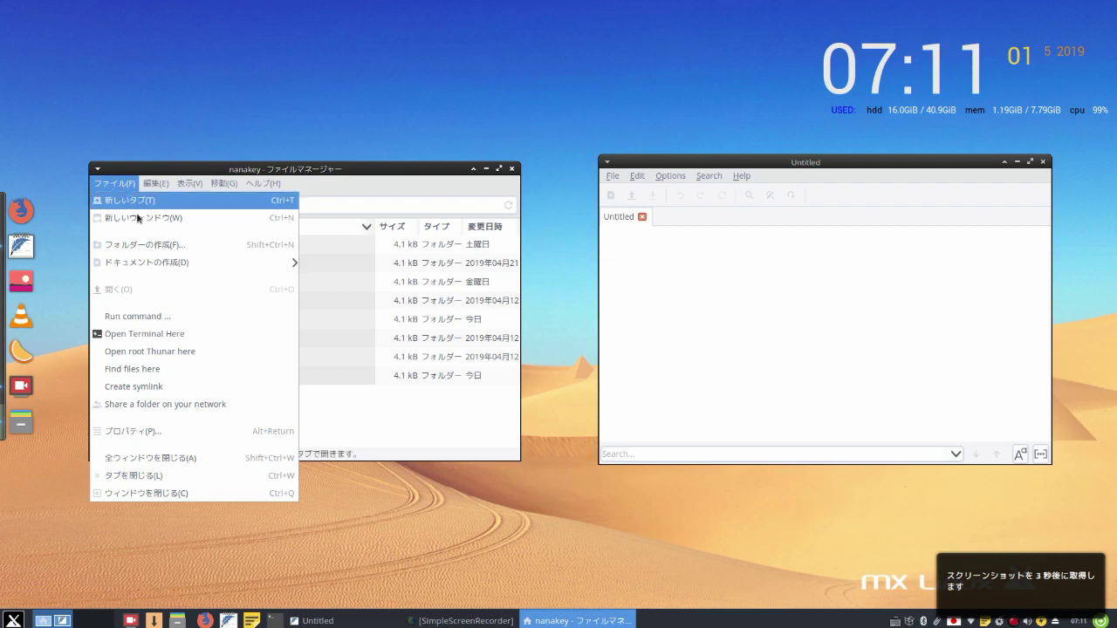
{"action": "mouse_move", "coordinate": [170, 264]}
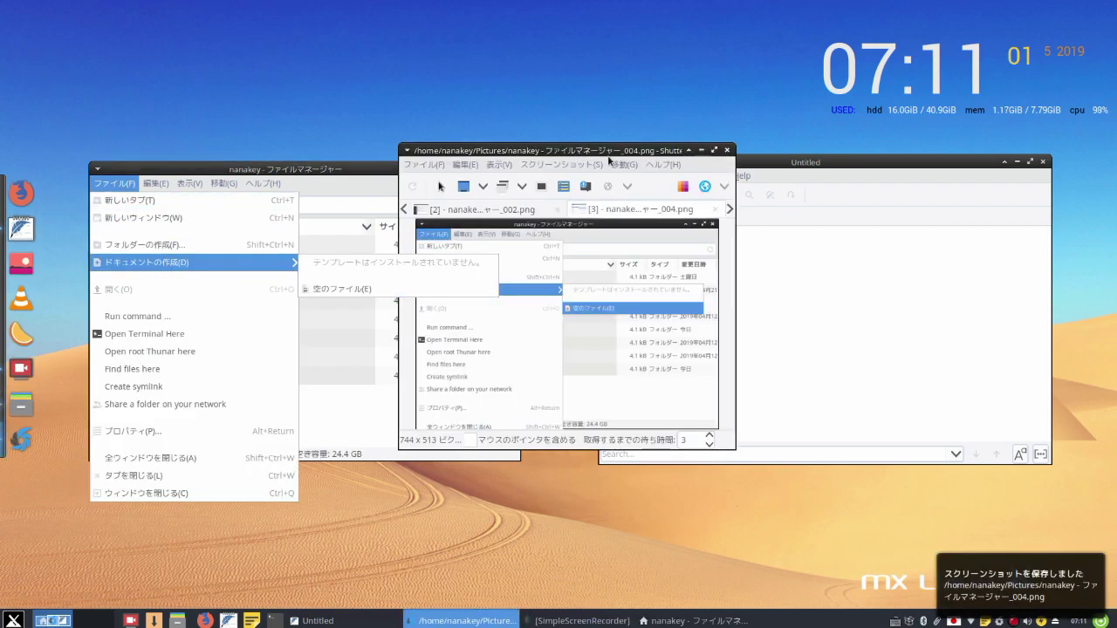
{"action": "left_click", "coordinate": [615, 155]}
{"action": "left_click", "coordinate": [714, 150]}
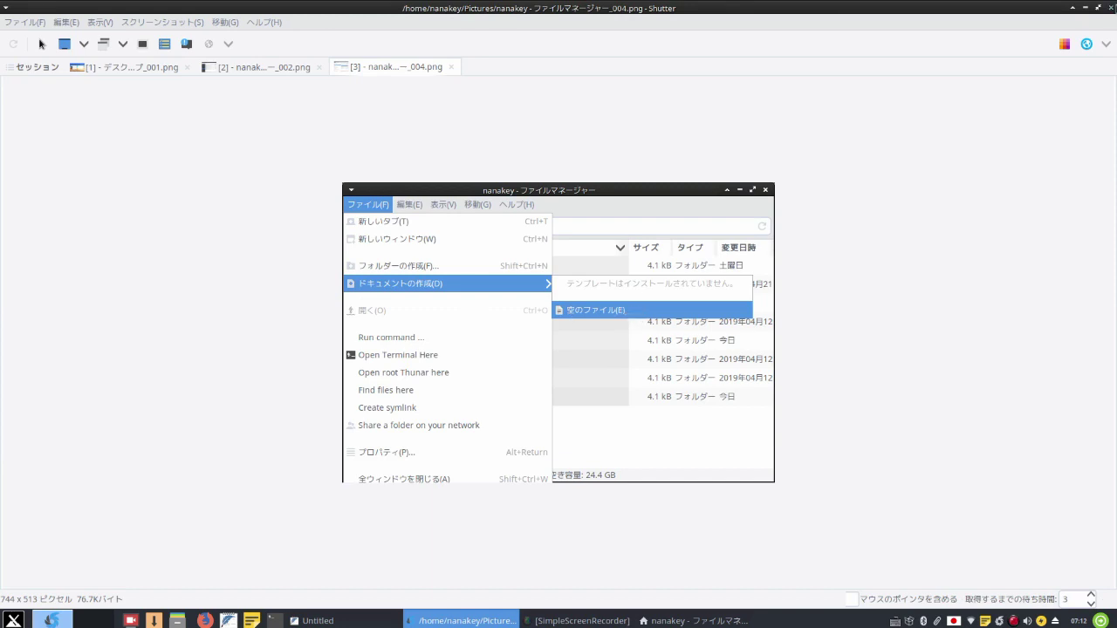
Close Shutter's main window and capture a rectangular selection of about 950 x 675 pixels spanning parts of the file manager and Untitled windows.
{"action": "key", "text": "ctrl+q"}
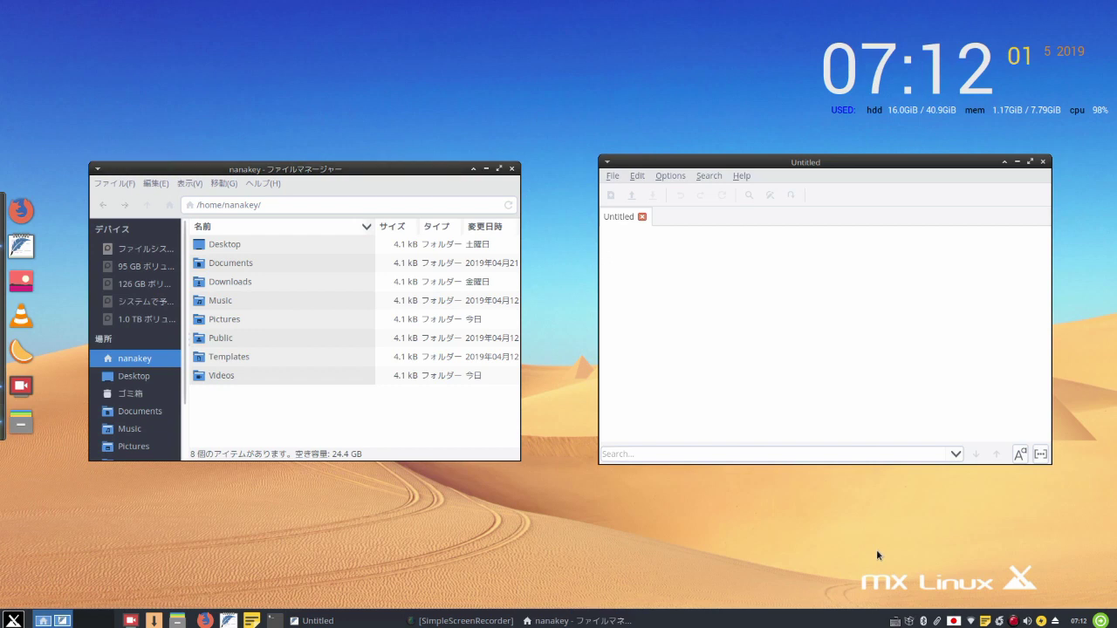
{"action": "right_click", "coordinate": [1000, 620]}
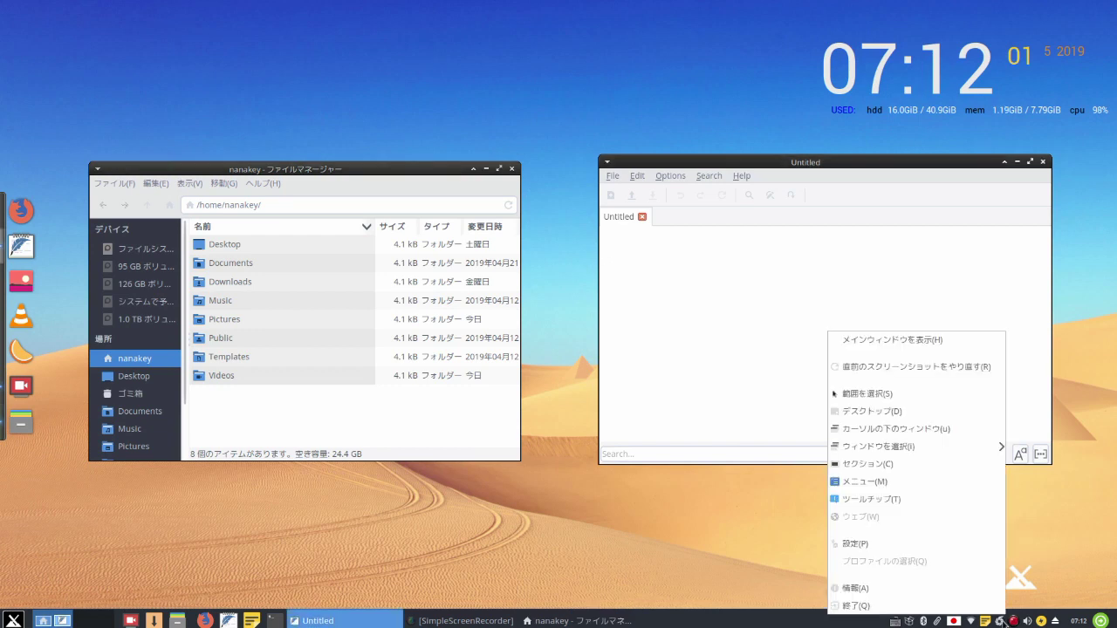
{"action": "left_click", "coordinate": [905, 393]}
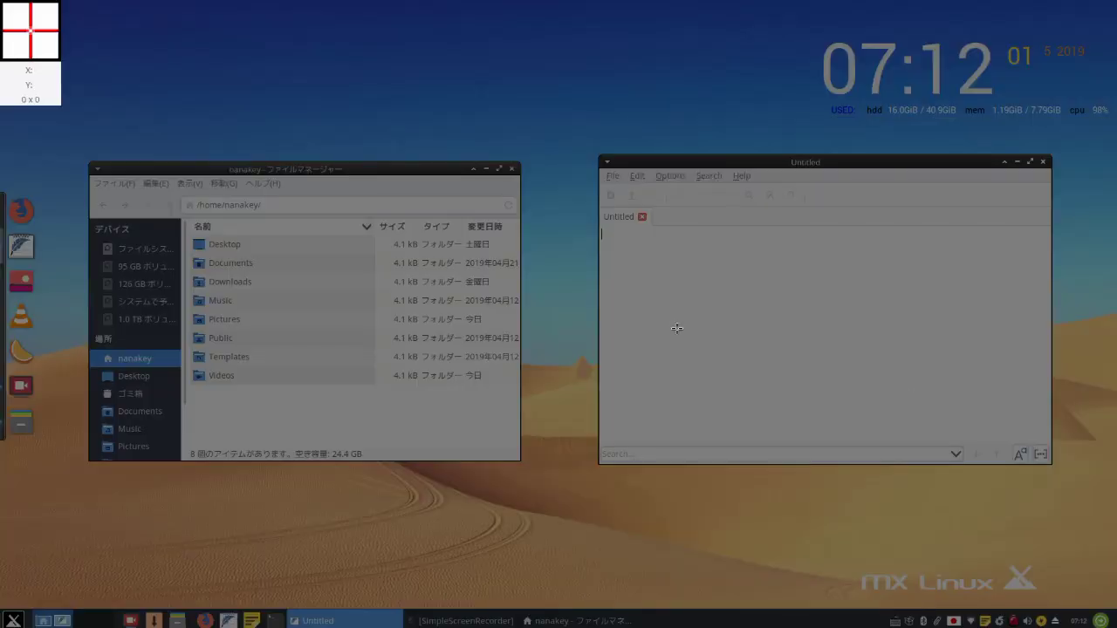
{"action": "left_click_drag", "start_coordinate": [311, 122], "coordinate": [864, 516]}
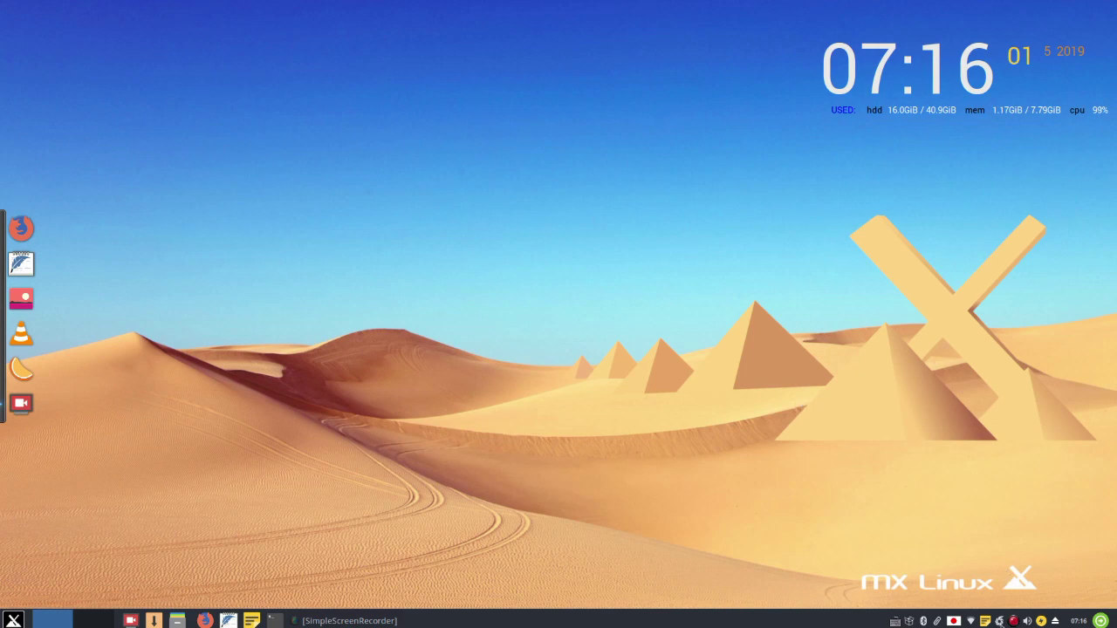
Reopen Shutter's main window and review the five captures by switching between them, ending on the desktop capture.
{"action": "left_click", "coordinate": [1013, 620]}
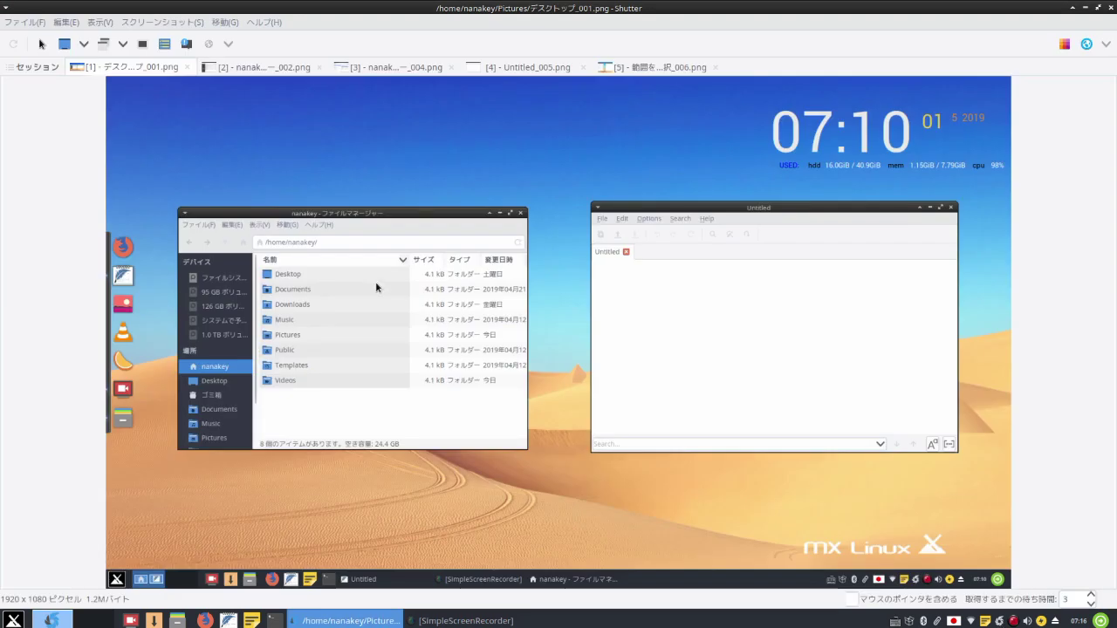
{"action": "left_click", "coordinate": [264, 71]}
{"action": "left_click", "coordinate": [370, 68]}
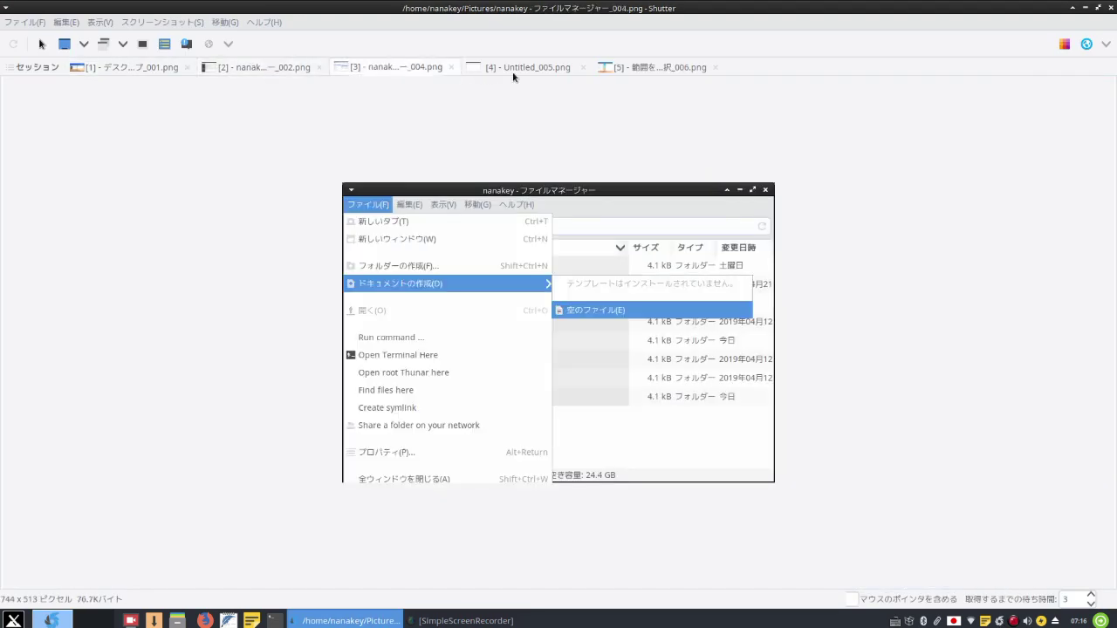
{"action": "left_click", "coordinate": [520, 70]}
{"action": "left_click", "coordinate": [637, 70]}
{"action": "left_click", "coordinate": [146, 70]}
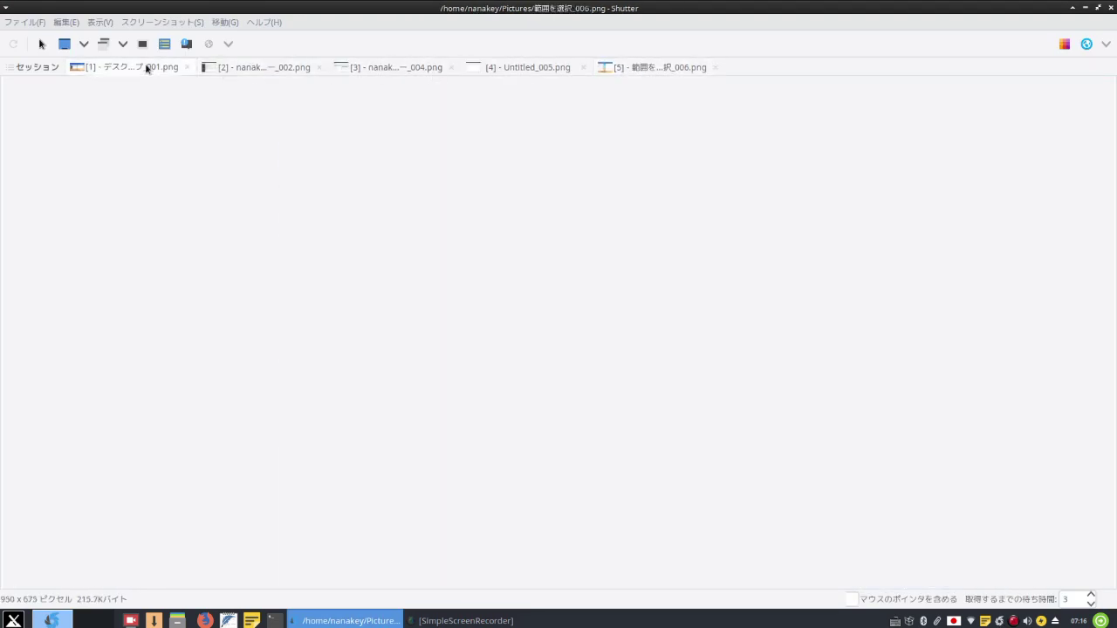
{"action": "left_click", "coordinate": [264, 70]}
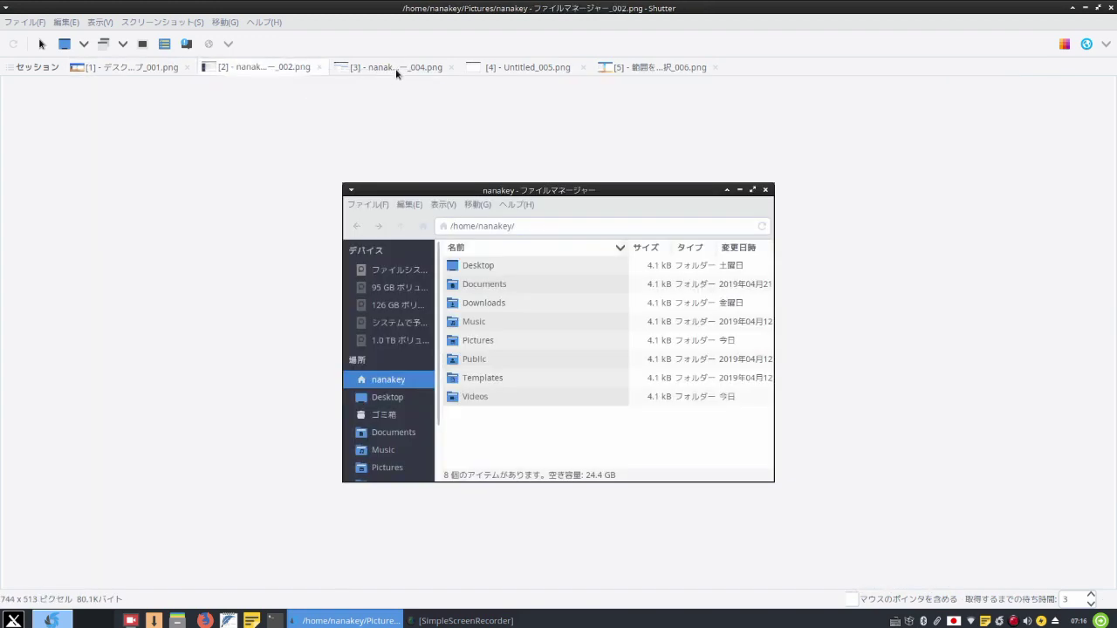
{"action": "left_click", "coordinate": [395, 68]}
{"action": "left_click", "coordinate": [501, 68]}
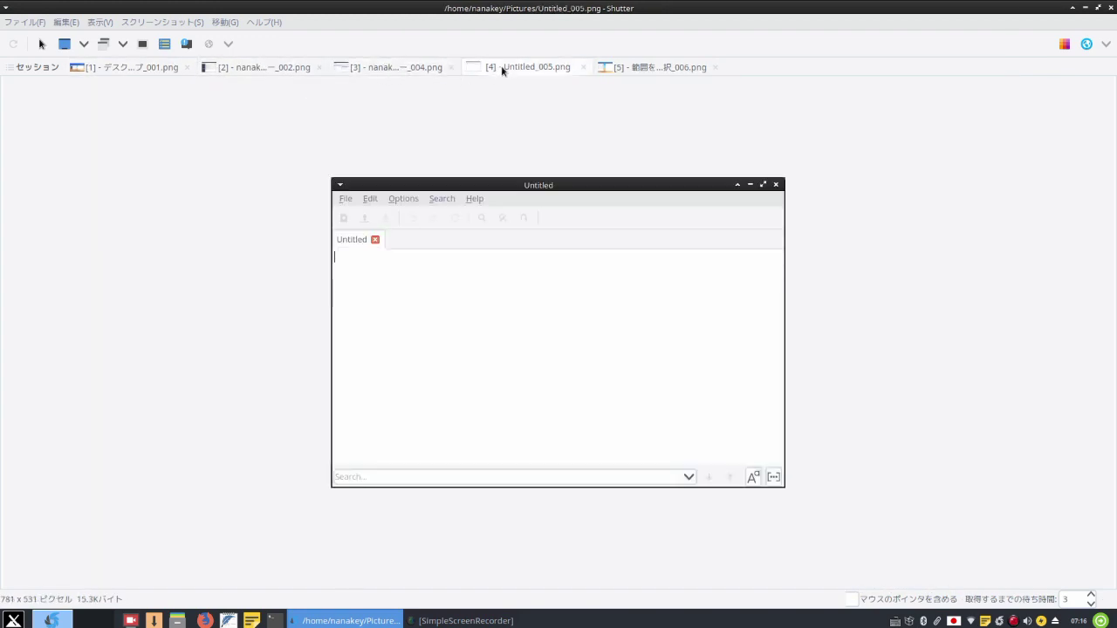
{"action": "left_click", "coordinate": [288, 71]}
{"action": "left_click", "coordinate": [122, 70]}
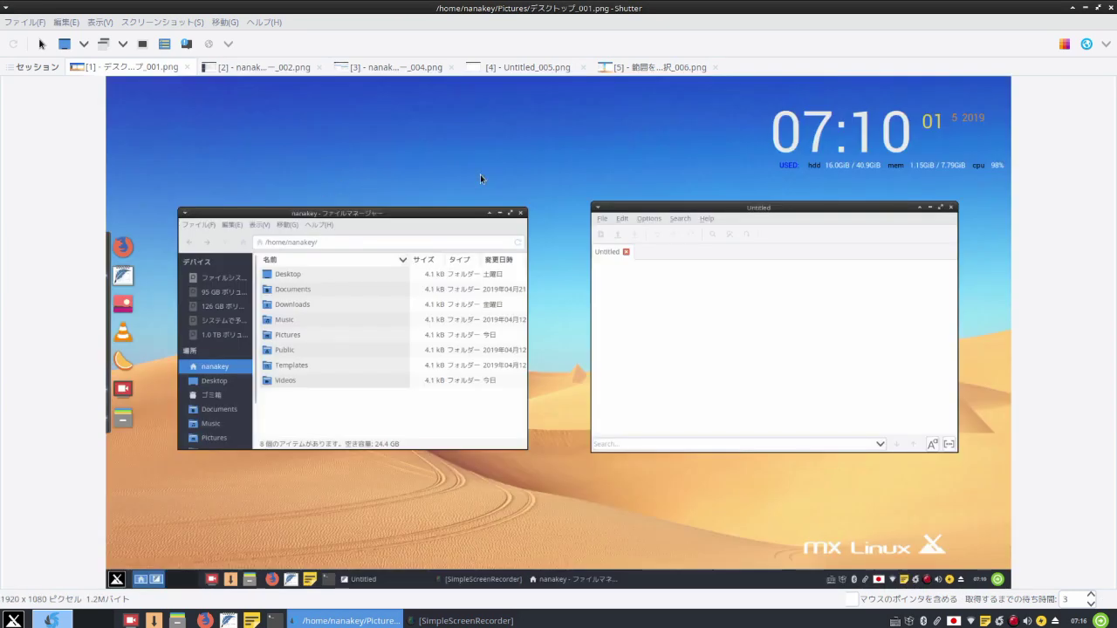
Open the desktop capture in Shutter's DrawingTool editor and move the editor window slightly up.
{"action": "left_click", "coordinate": [158, 22]}
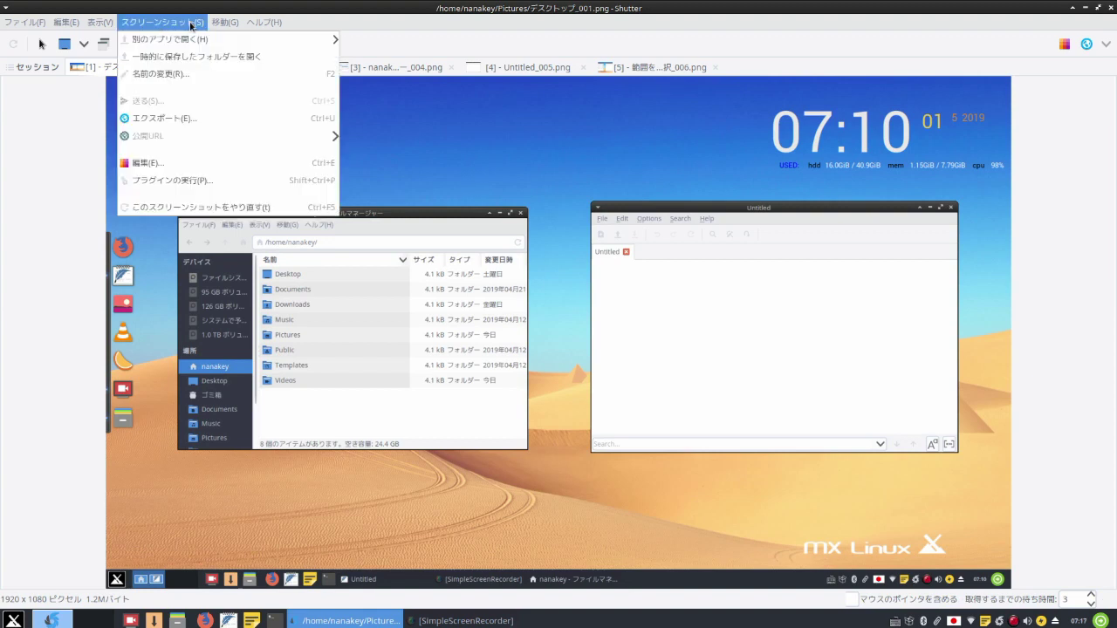
{"action": "left_click", "coordinate": [227, 164]}
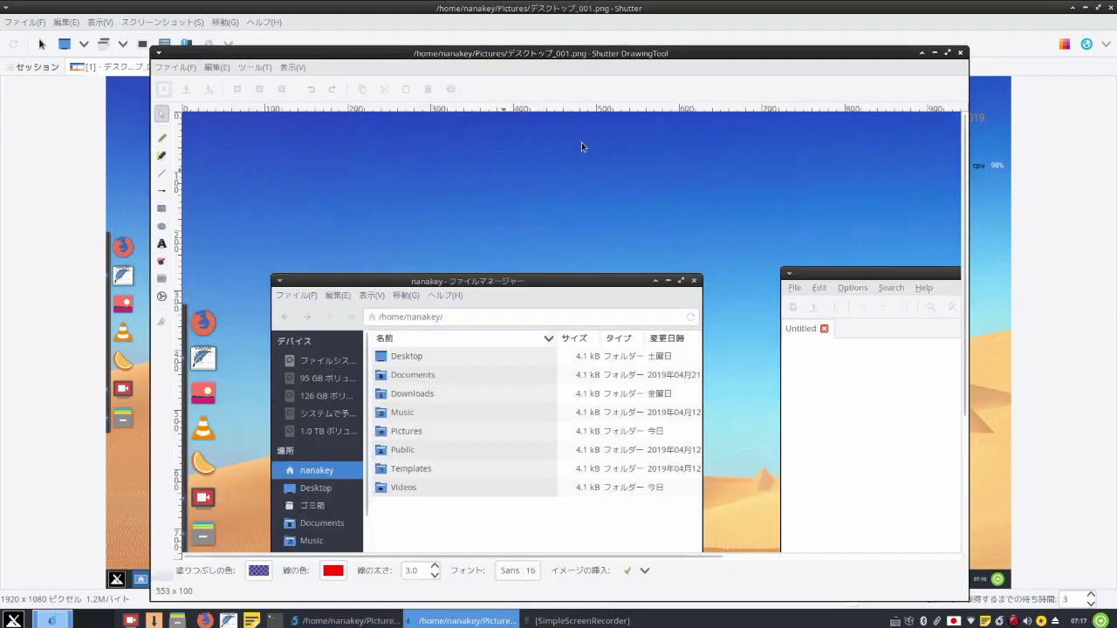
{"action": "left_click_drag", "start_coordinate": [601, 63], "coordinate": [606, 42]}
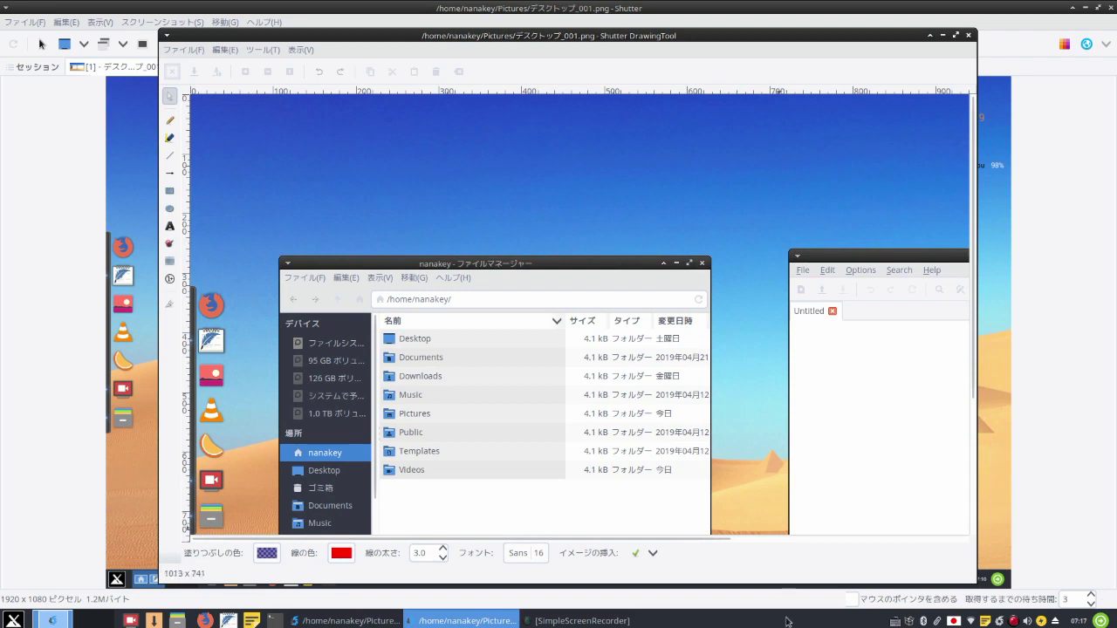
Add the text annotation "↑ここに注目" just below the clock's system usage line in the desktop capture.
{"action": "left_click_drag", "start_coordinate": [656, 539], "coordinate": [890, 538]}
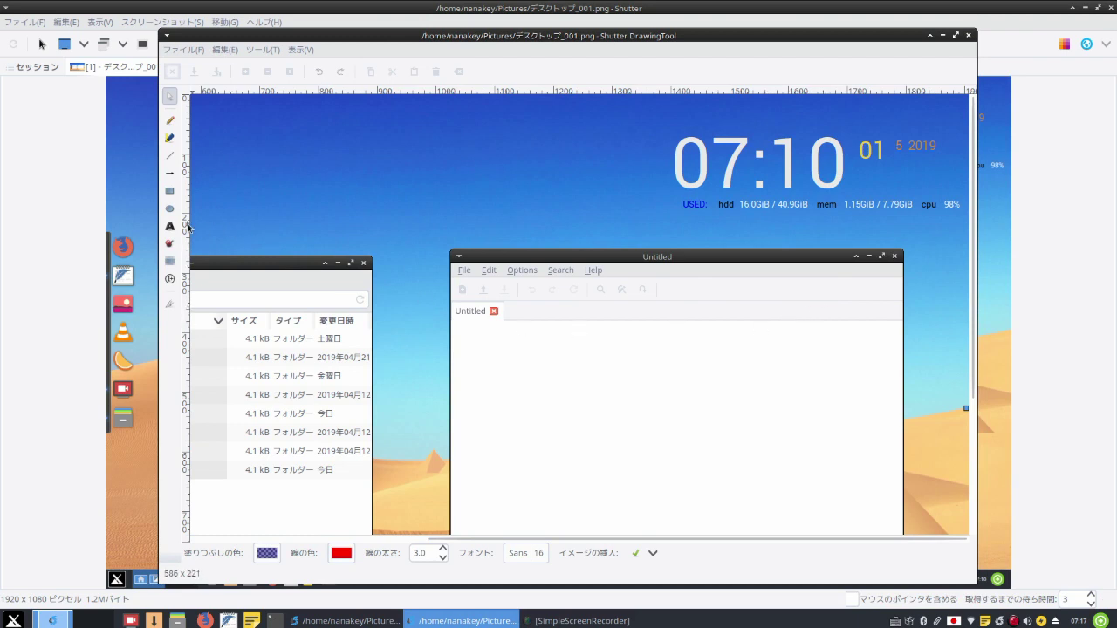
{"action": "left_click", "coordinate": [170, 227]}
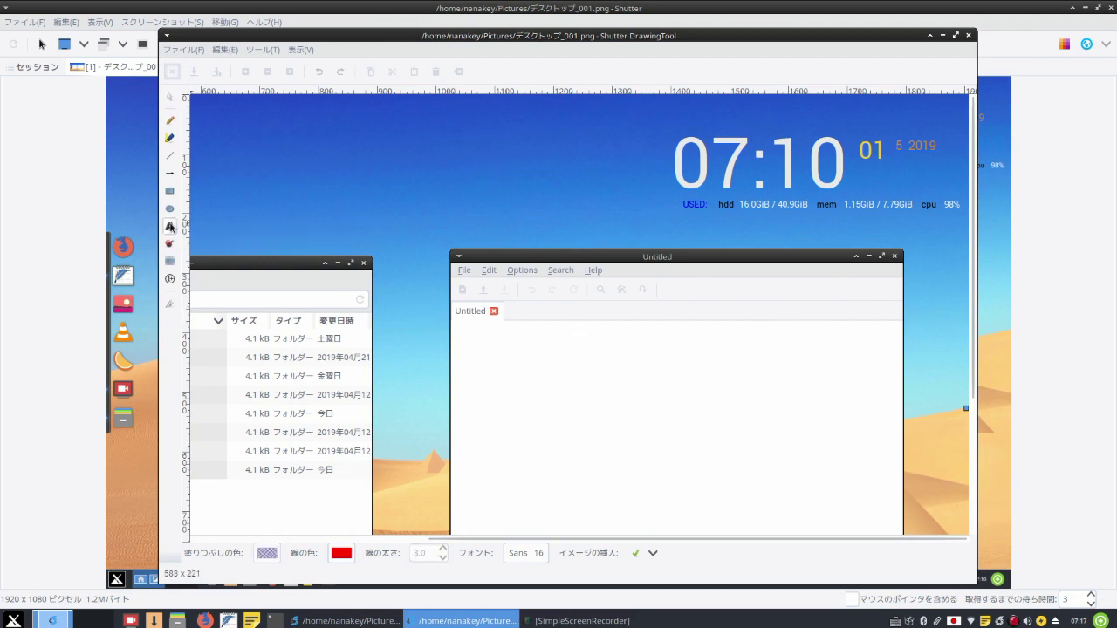
{"action": "left_click", "coordinate": [688, 232]}
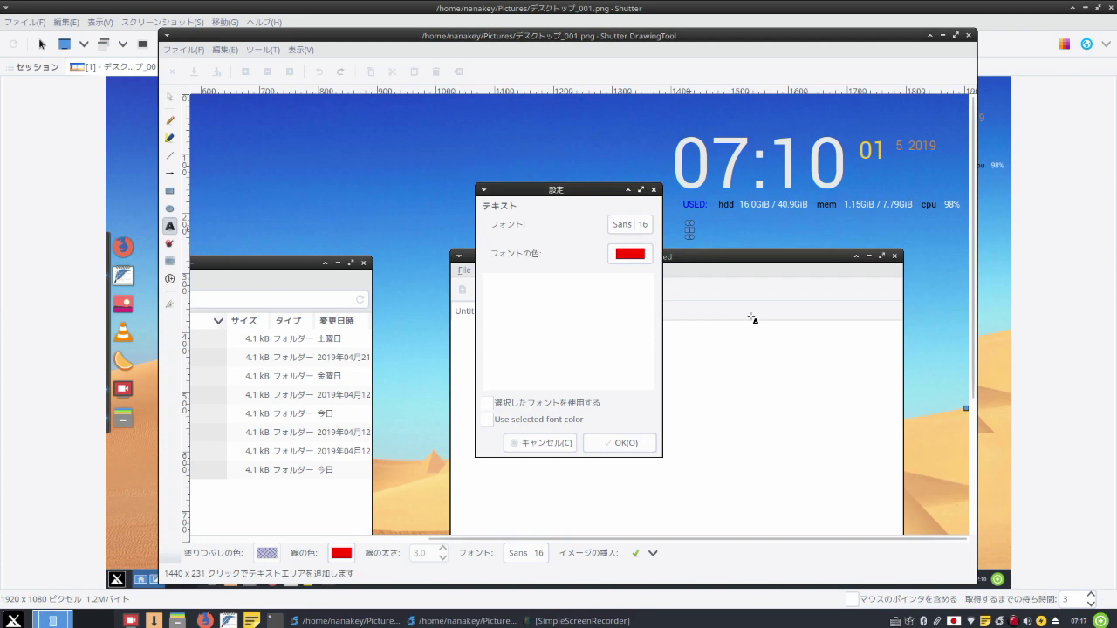
{"action": "type", "text": "ue"}
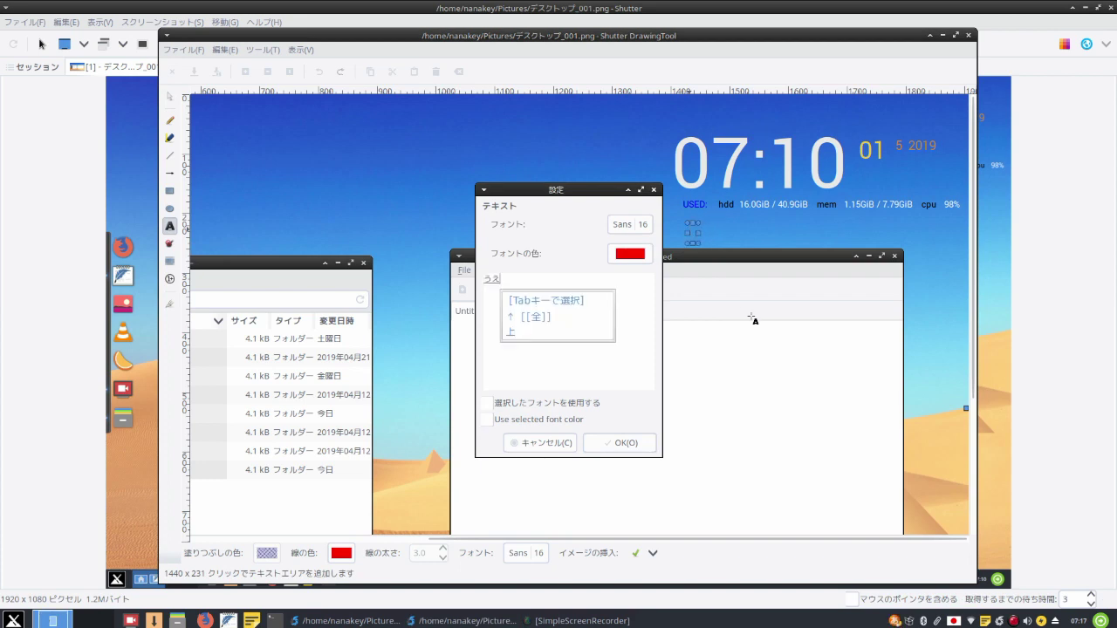
{"action": "key", "text": "Tab"}
{"action": "key", "text": "Return"}
{"action": "type", "text": "kokoni"}
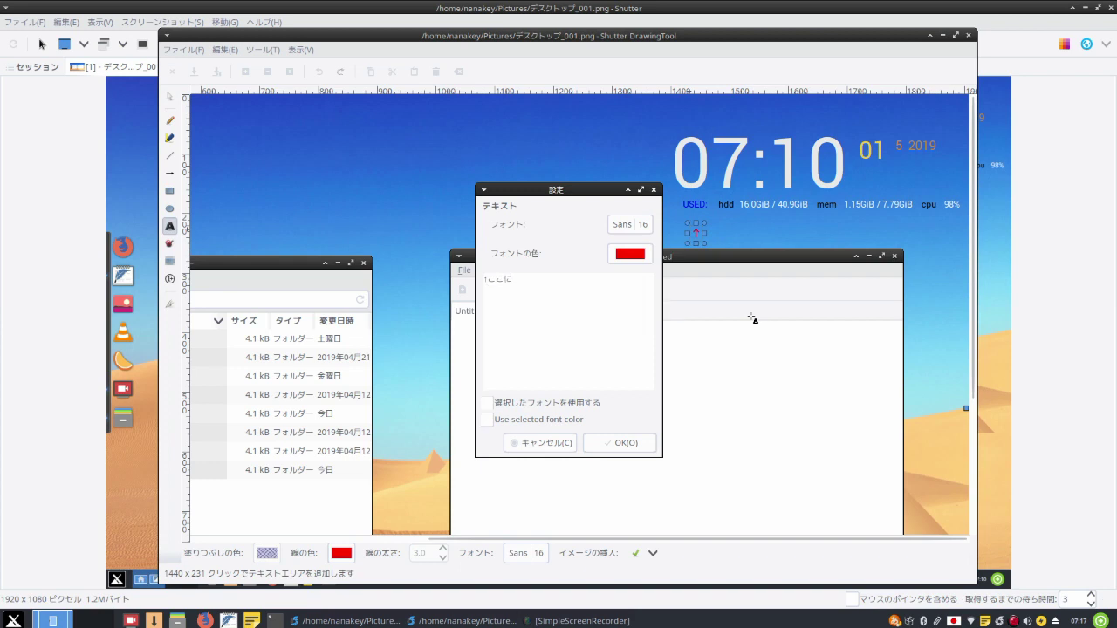
{"action": "key", "text": "Return"}
{"action": "type", "text": "chuumoku"}
{"action": "key", "text": "space"}
{"action": "key", "text": "Return"}
Set the "↑ここに注目" annotation's font size to 20 and move the text right and slightly up, beneath the system usage line.
{"action": "left_click_drag", "start_coordinate": [568, 278], "coordinate": [469, 274]}
{"action": "left_click", "coordinate": [630, 225]}
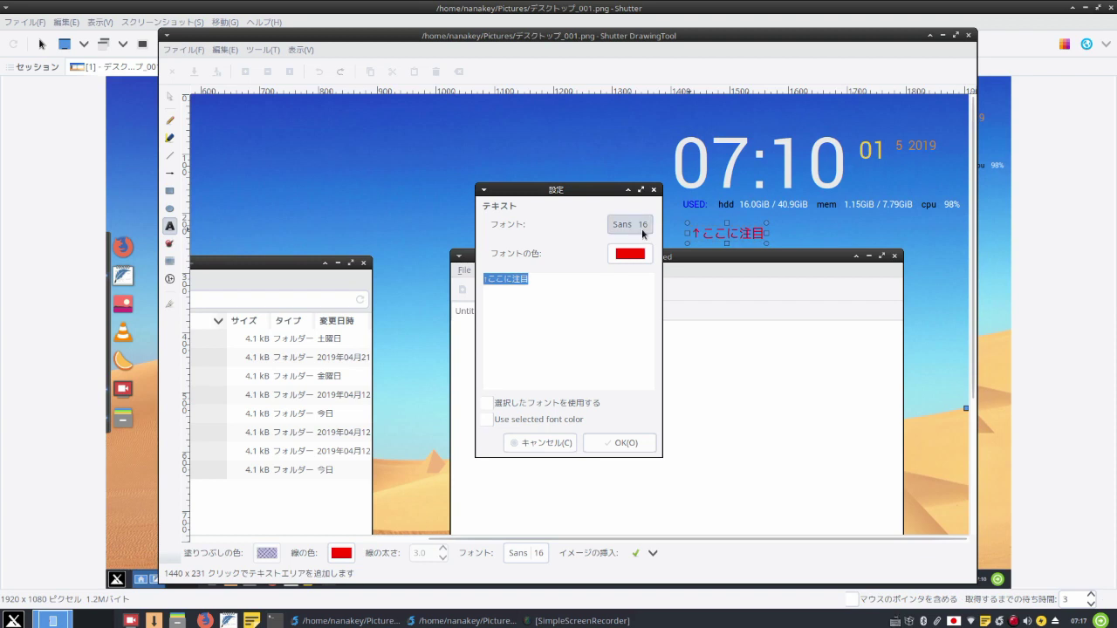
{"action": "scroll", "coordinate": [671, 353], "scroll_direction": "down", "scroll_amount": 2}
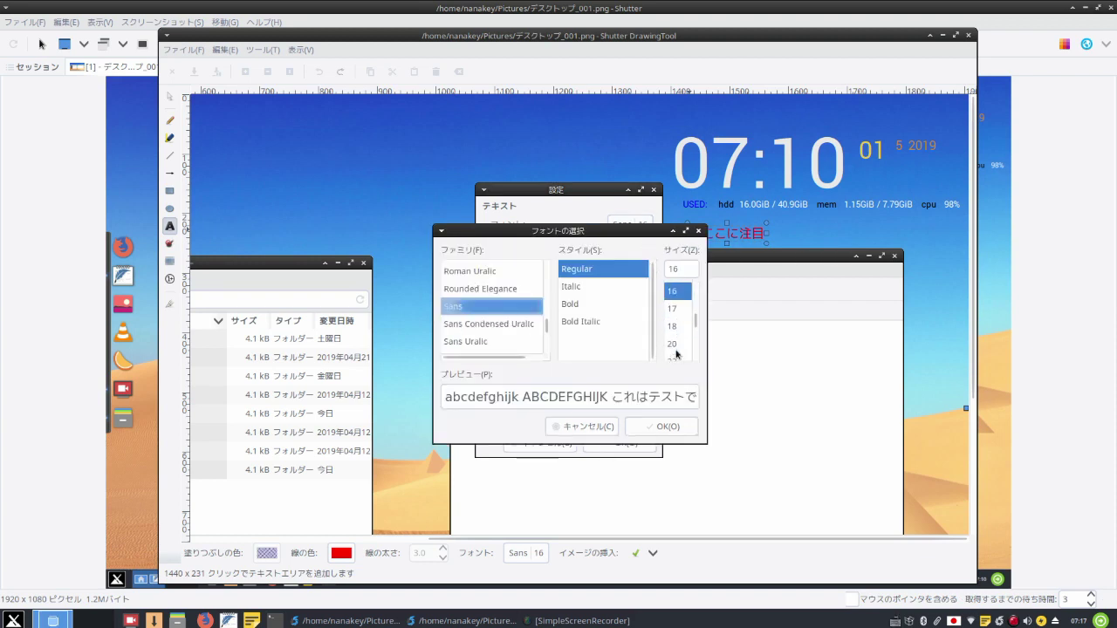
{"action": "left_click", "coordinate": [678, 348]}
{"action": "left_click", "coordinate": [663, 428]}
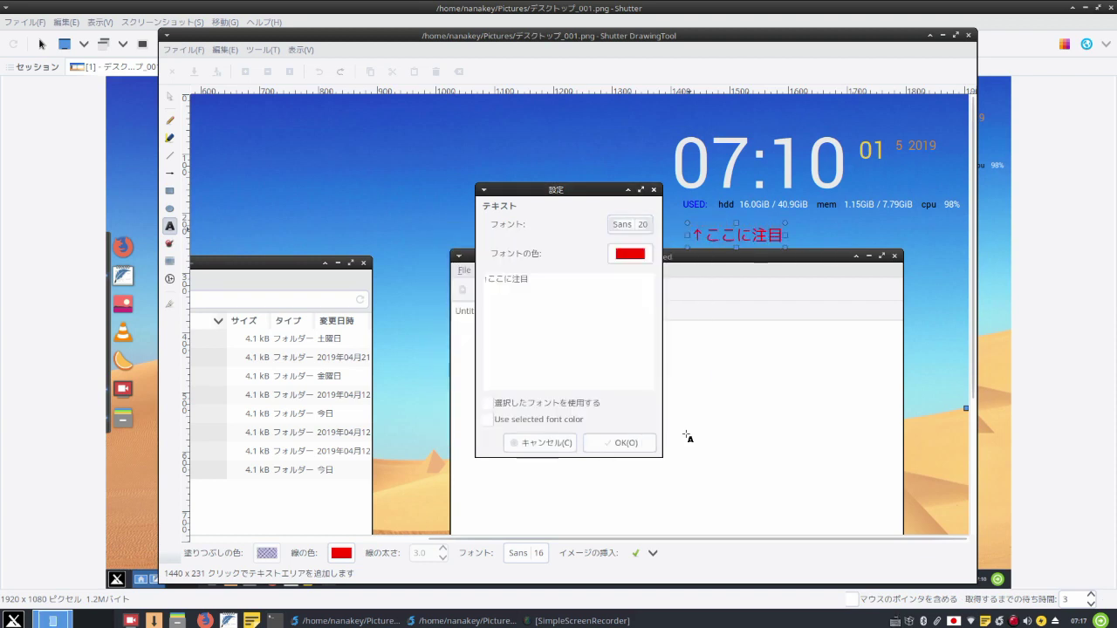
{"action": "left_click", "coordinate": [620, 444]}
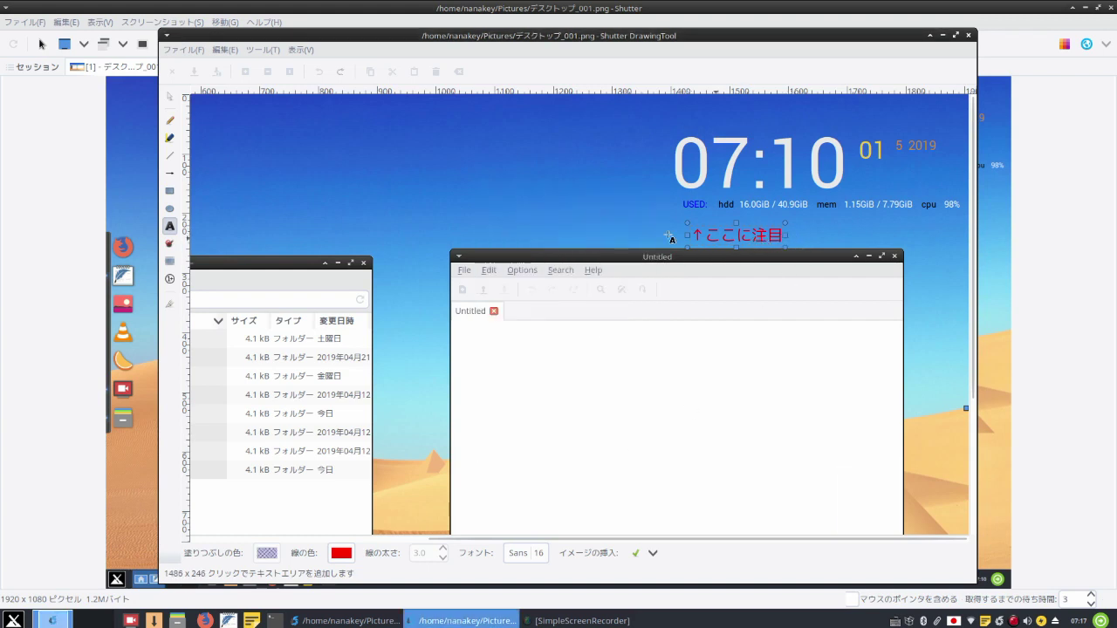
{"action": "left_click", "coordinate": [169, 96]}
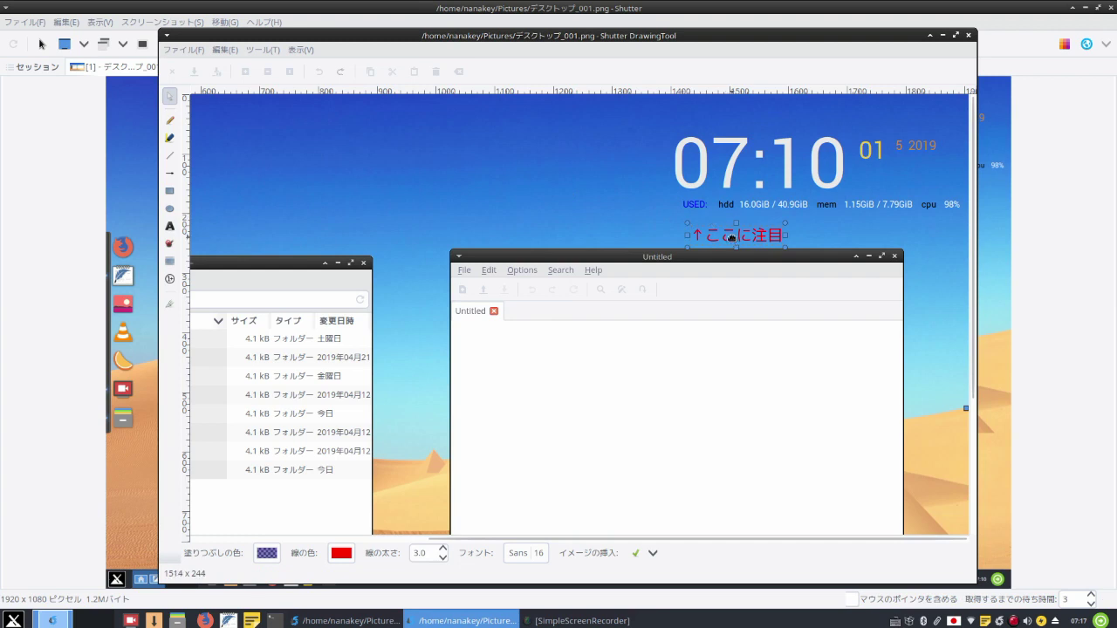
{"action": "mouse_move", "coordinate": [731, 237]}
{"action": "left_mouse_down"}
{"action": "mouse_move", "coordinate": [792, 242]}
{"action": "mouse_move", "coordinate": [772, 231]}
{"action": "left_mouse_up"}
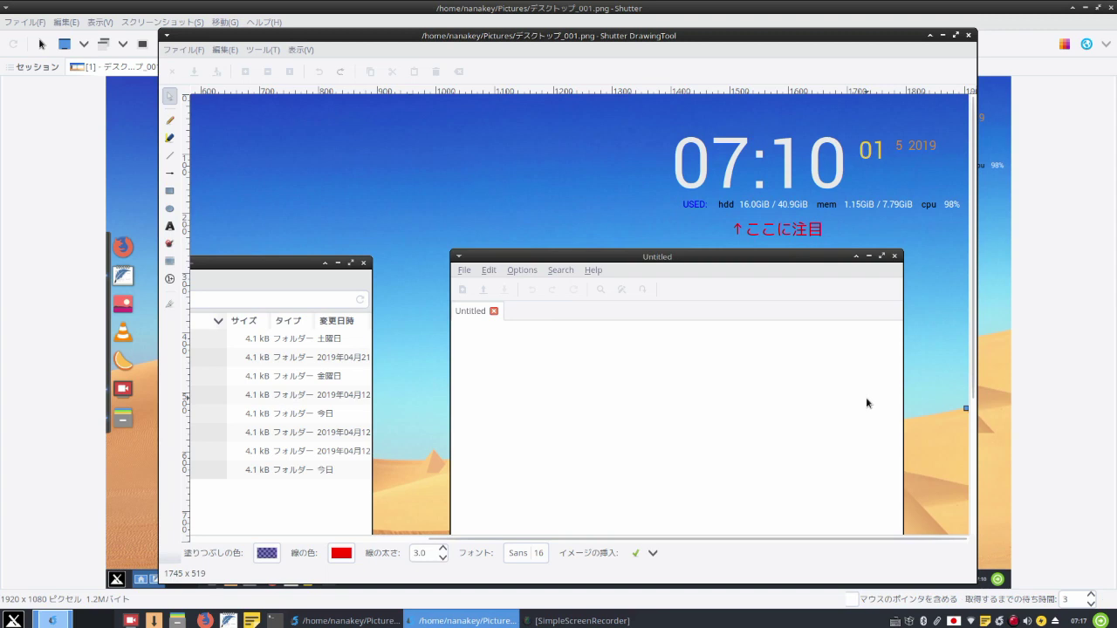
{"action": "left_click", "coordinate": [169, 226]}
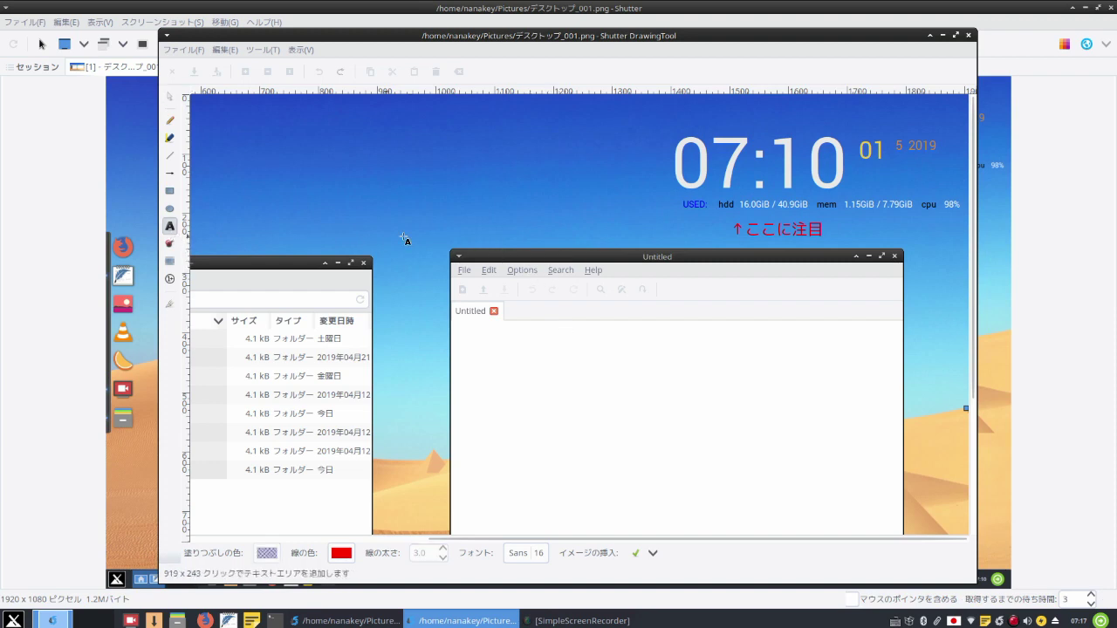
{"action": "left_click", "coordinate": [546, 225]}
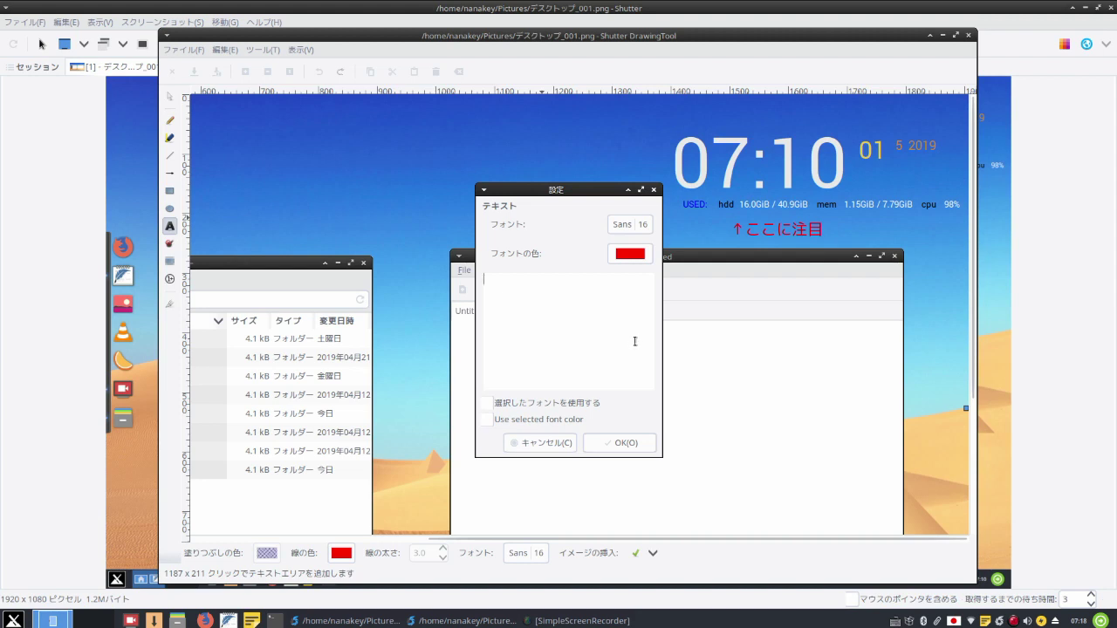
{"action": "left_click", "coordinate": [567, 443]}
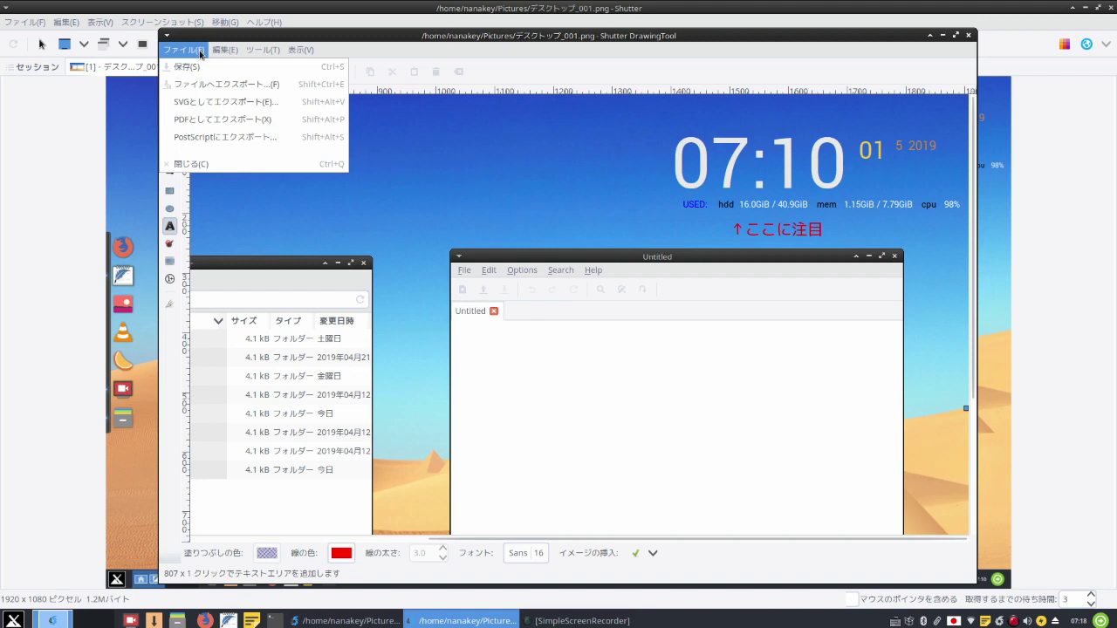
Save the annotated desktop capture, leave the editor, and switch to the 範囲を選択_006.png capture and back.
{"action": "left_click", "coordinate": [209, 63]}
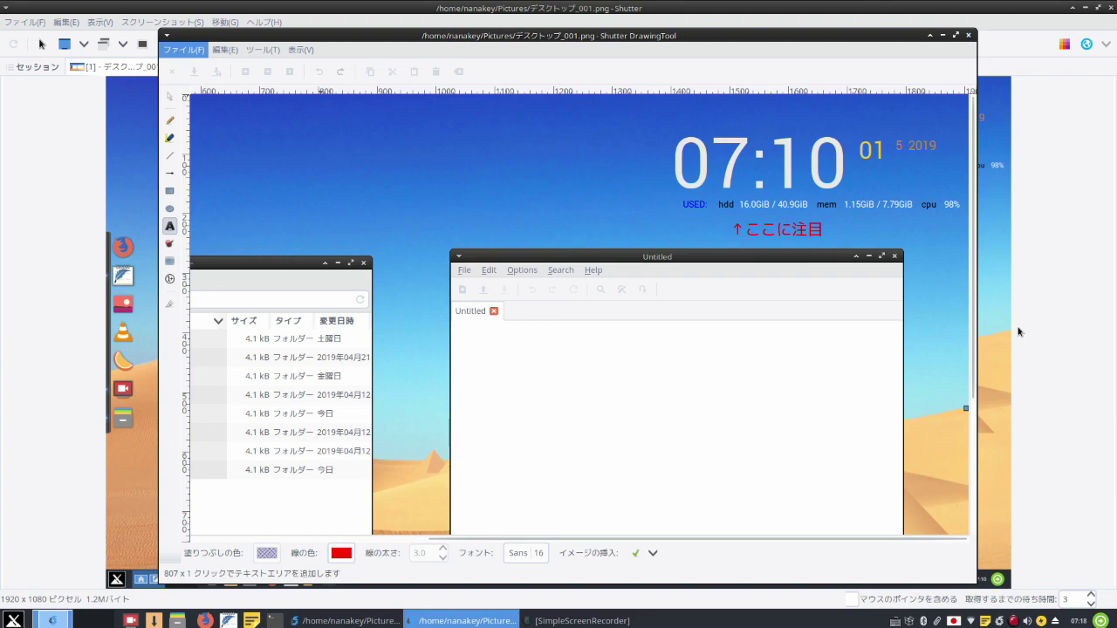
{"action": "key", "text": "ctrl+w"}
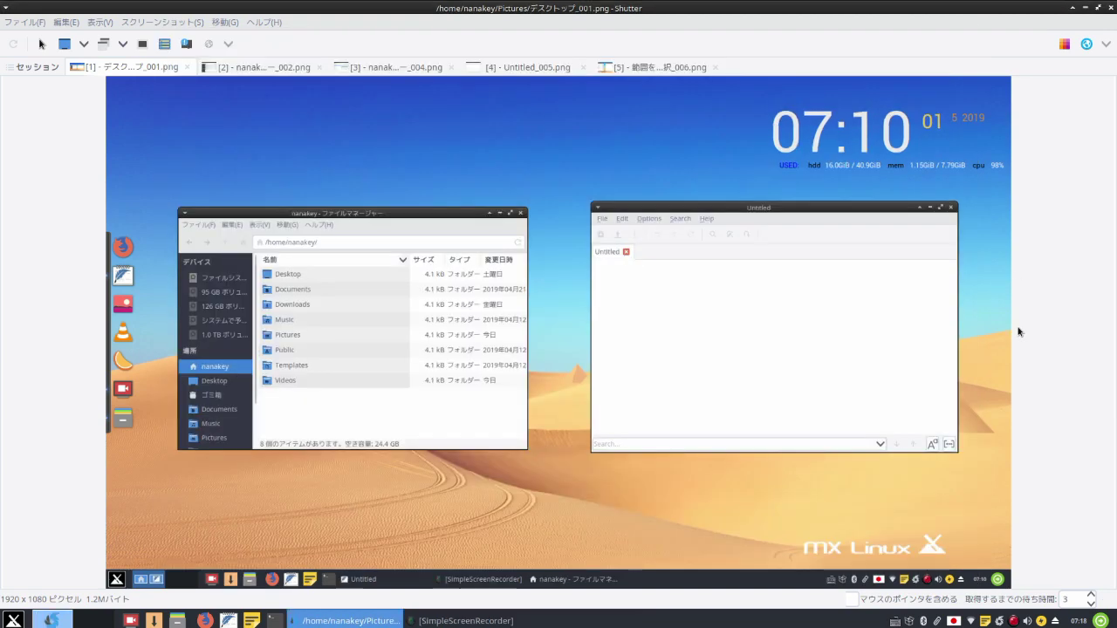
{"action": "left_click", "coordinate": [661, 68]}
{"action": "left_click", "coordinate": [131, 67]}
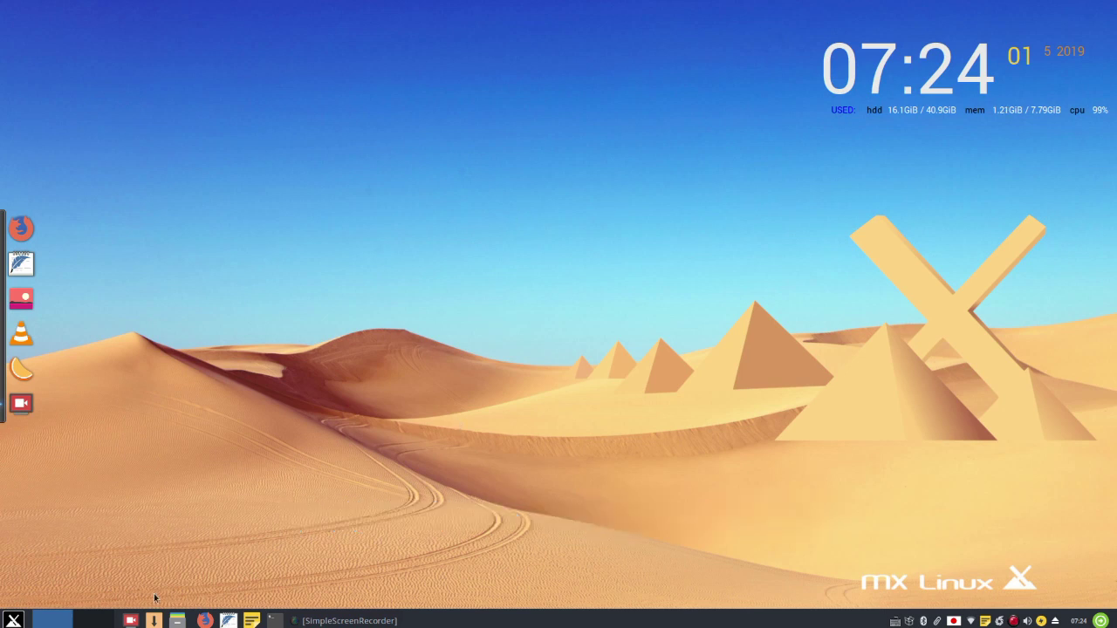
Open the Pictures folder in the file manager to view the saved capture files.
{"action": "left_click", "coordinate": [178, 620]}
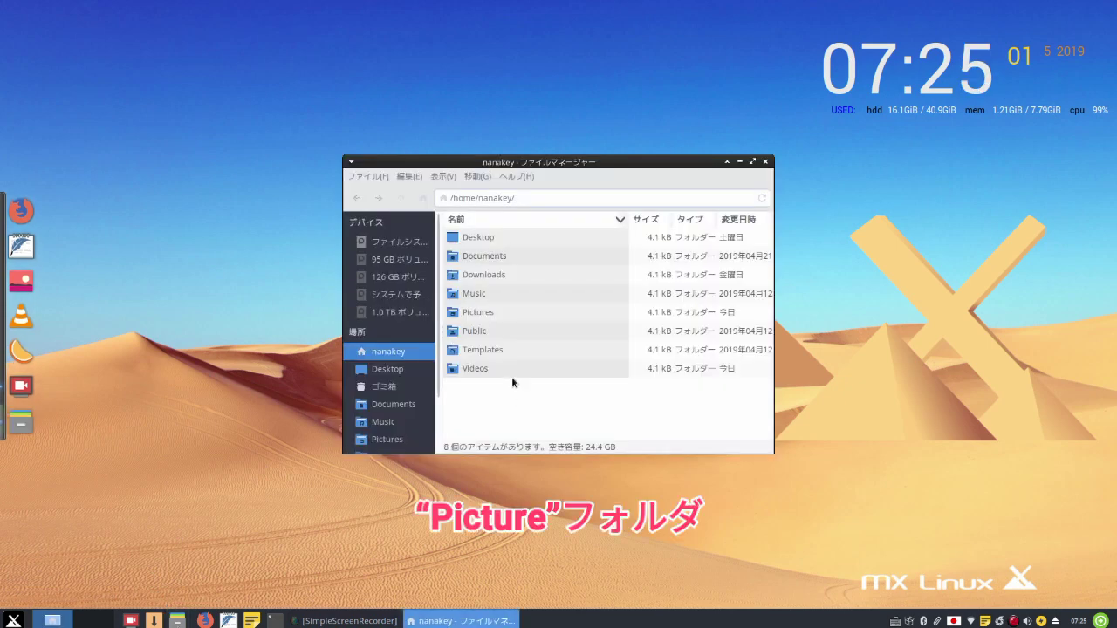
{"action": "double_click", "coordinate": [496, 311]}
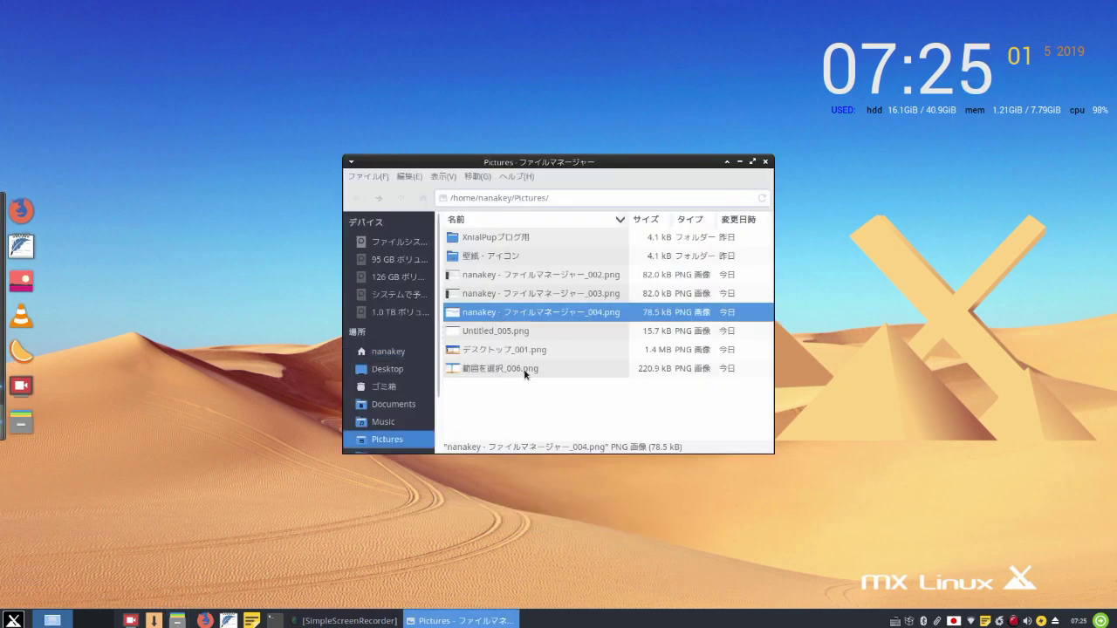